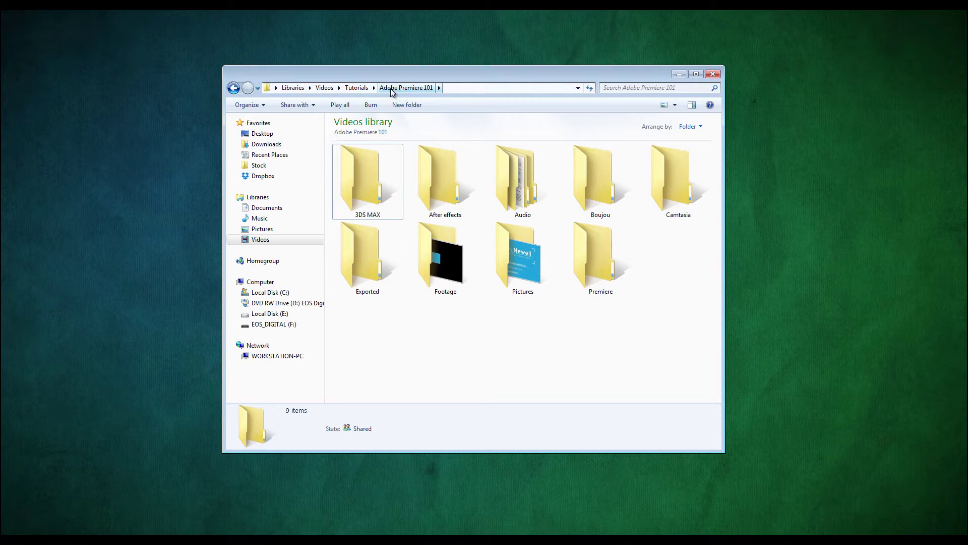
Open the Adobe Premiere 101 folder inside Tutorials and look over its Footage, Exported and Audio subfolders.
{"action": "left_click", "coordinate": [355, 89]}
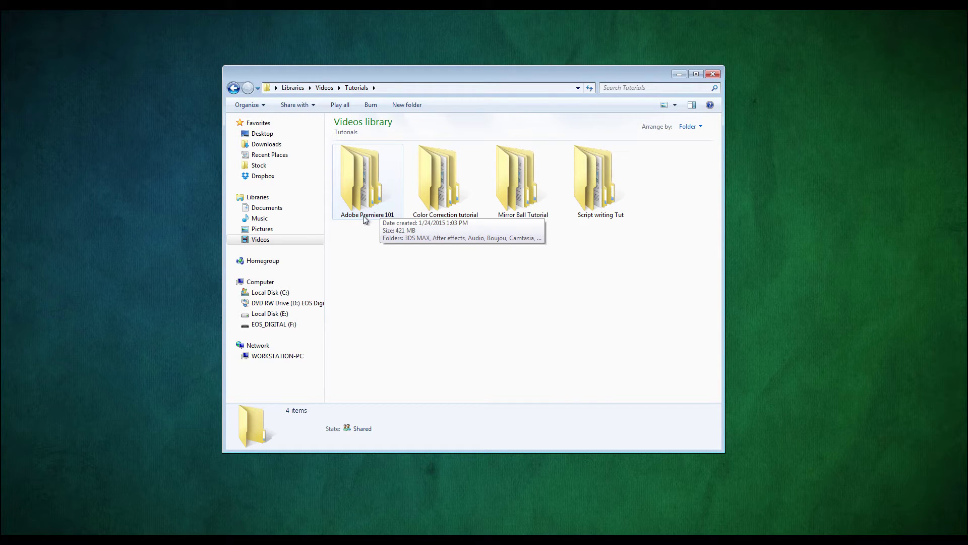
{"action": "double_click", "coordinate": [369, 211]}
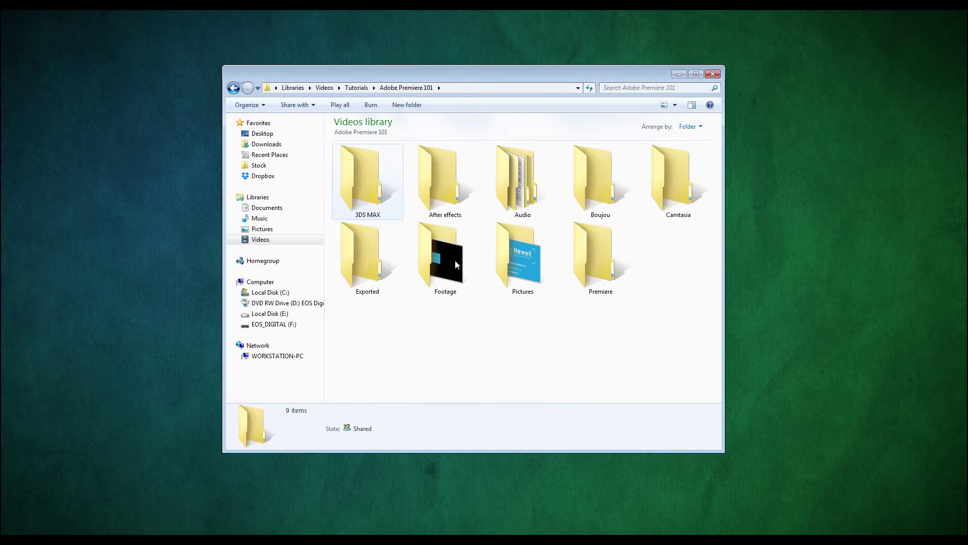
{"action": "left_click_drag", "start_coordinate": [396, 325], "coordinate": [650, 356]}
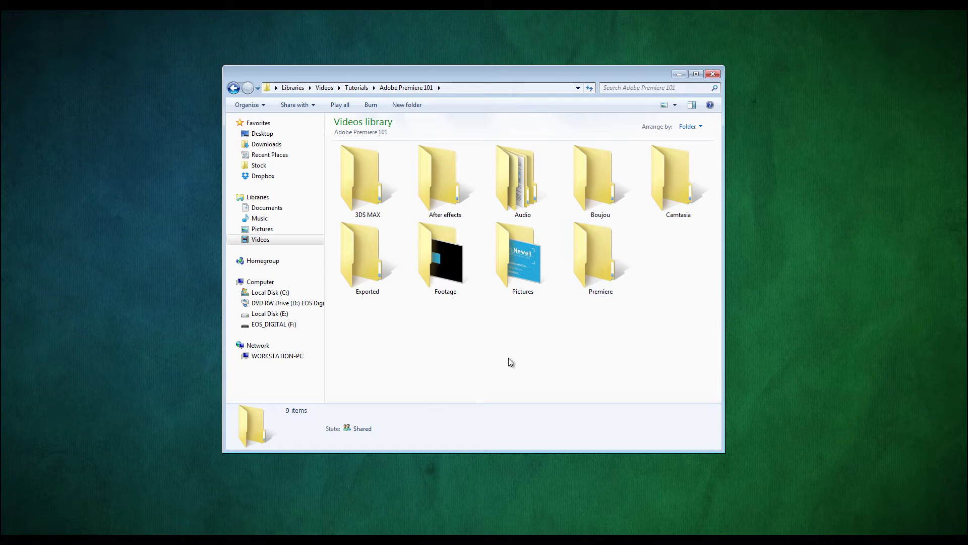
{"action": "left_click", "coordinate": [441, 277]}
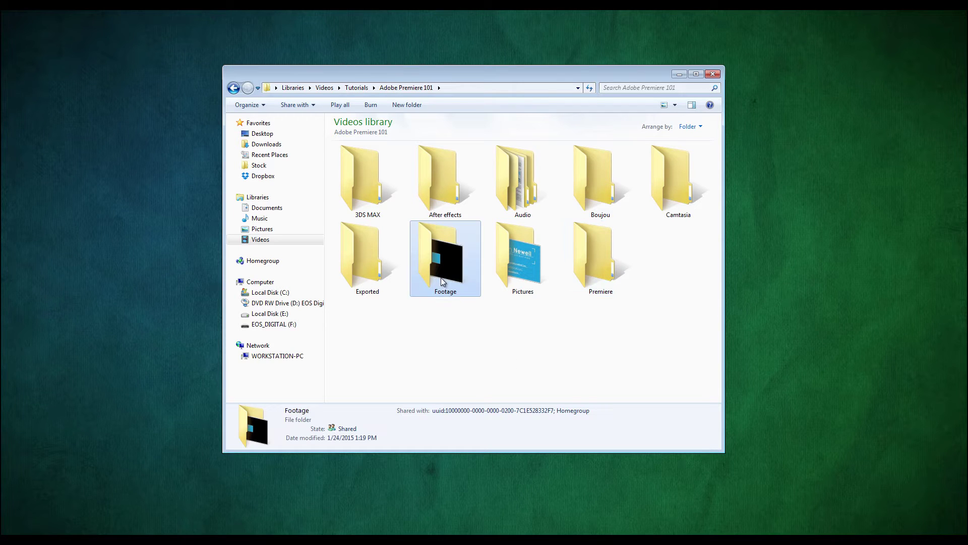
{"action": "left_click", "coordinate": [368, 280]}
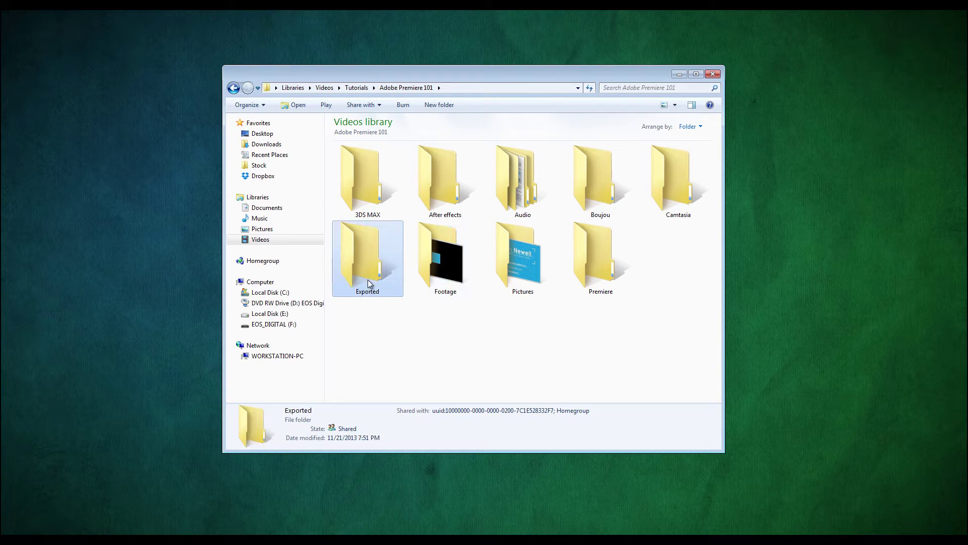
{"action": "left_click", "coordinate": [525, 175]}
{"action": "left_click", "coordinate": [474, 320]}
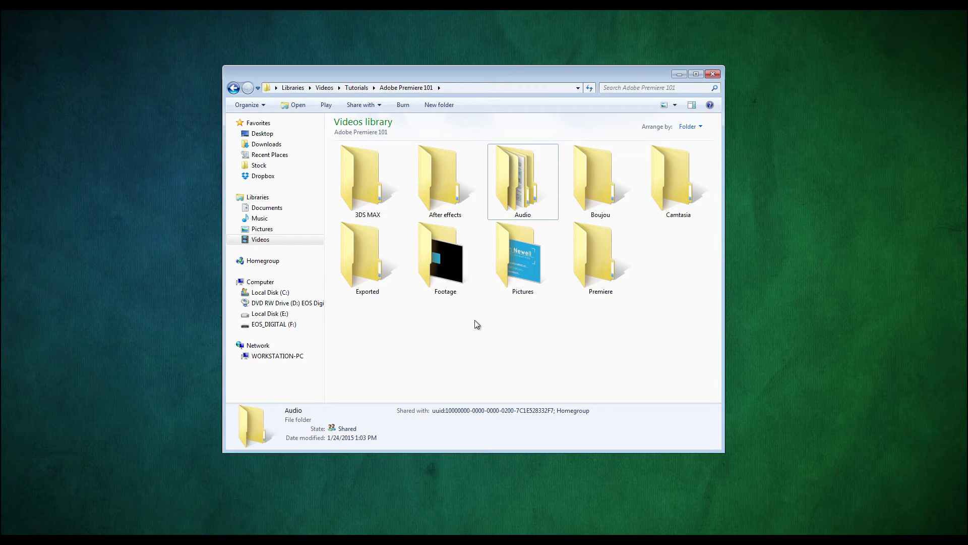
Open the Audio folder and look over its Audition, Music, SFX and VO subfolders.
{"action": "double_click", "coordinate": [532, 179]}
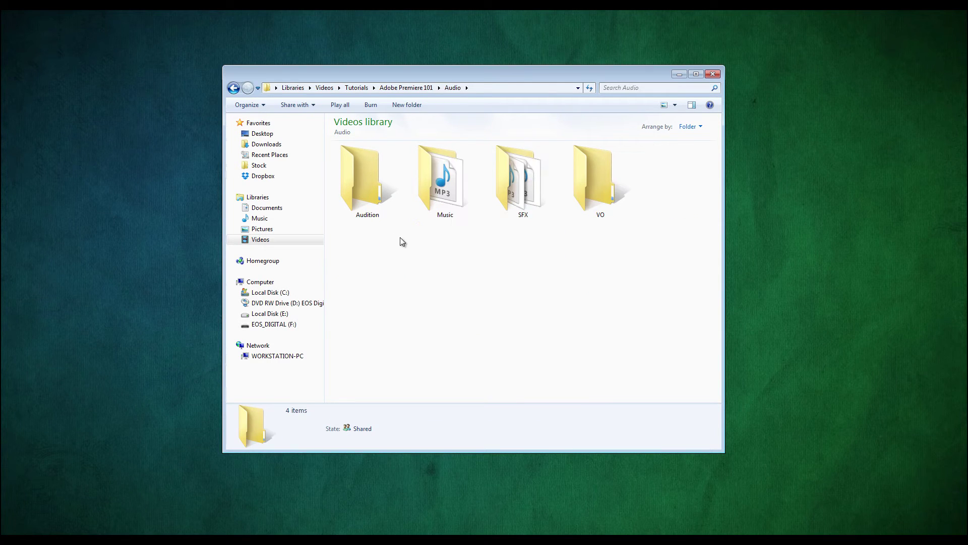
{"action": "left_click", "coordinate": [380, 216]}
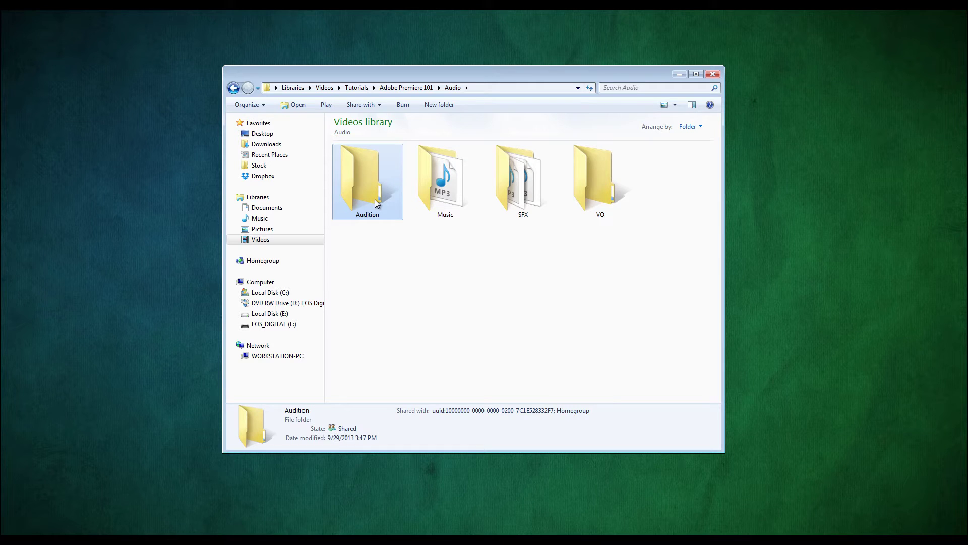
{"action": "left_click", "coordinate": [413, 258]}
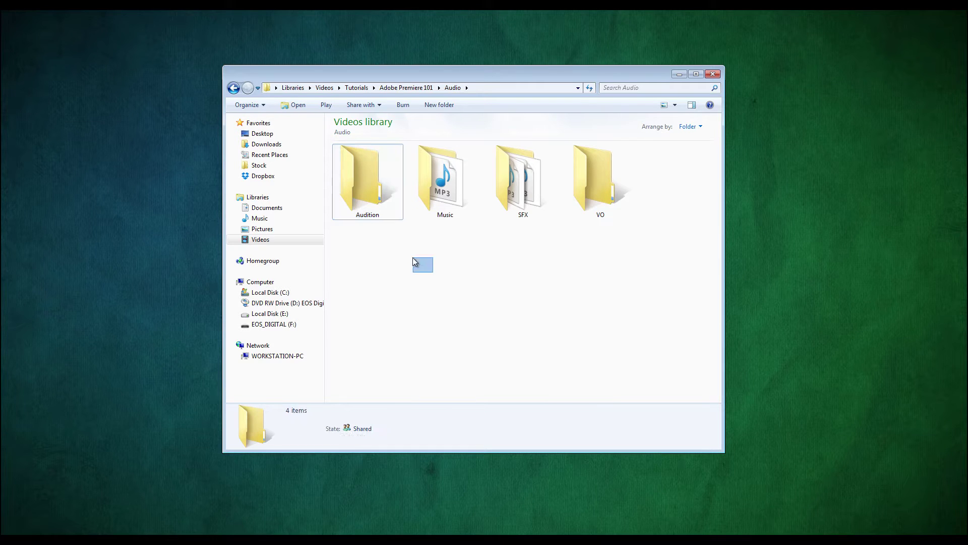
{"action": "left_click", "coordinate": [454, 195]}
{"action": "left_click", "coordinate": [522, 195]}
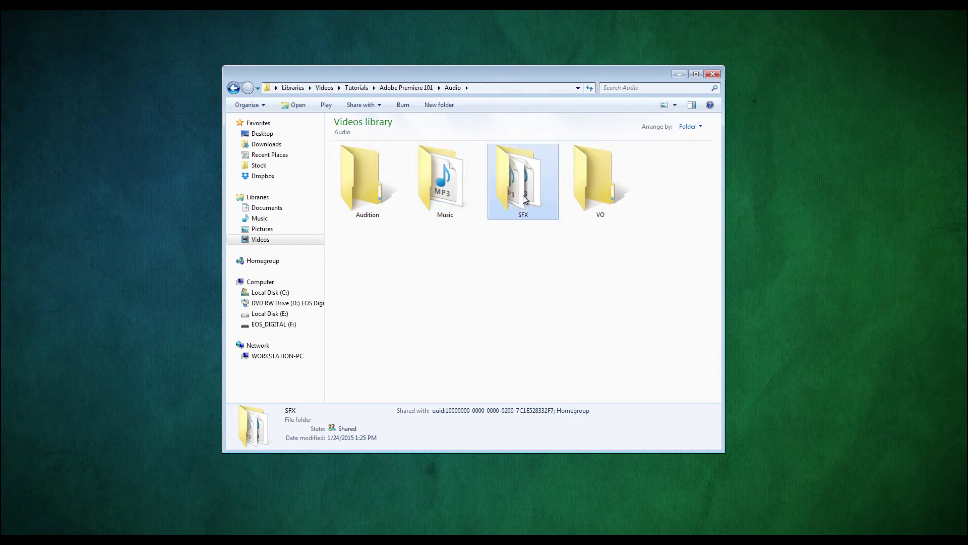
{"action": "left_click", "coordinate": [610, 196]}
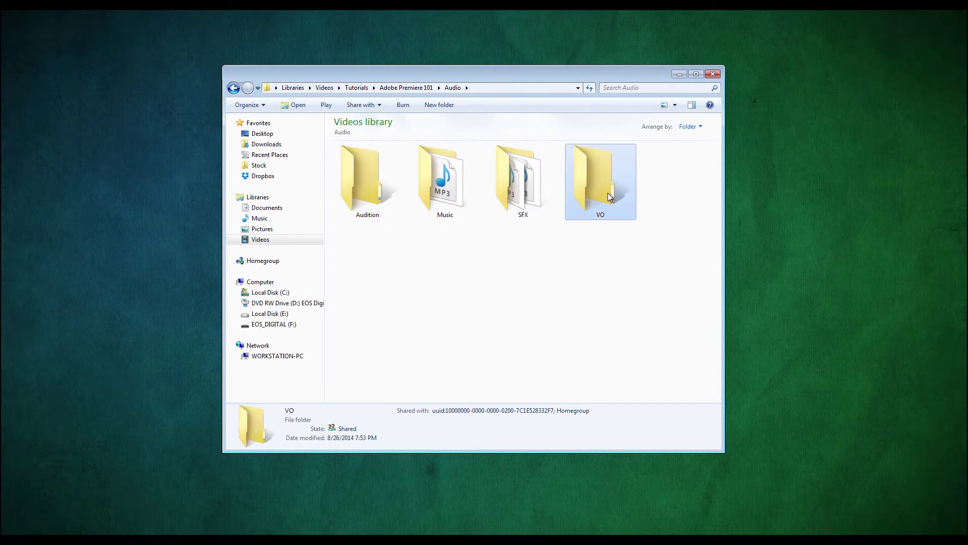
Open the 70D-1-24-15 folder inside the project's Footage folder and look over its video clips.
{"action": "left_click", "coordinate": [410, 88]}
{"action": "double_click", "coordinate": [452, 264]}
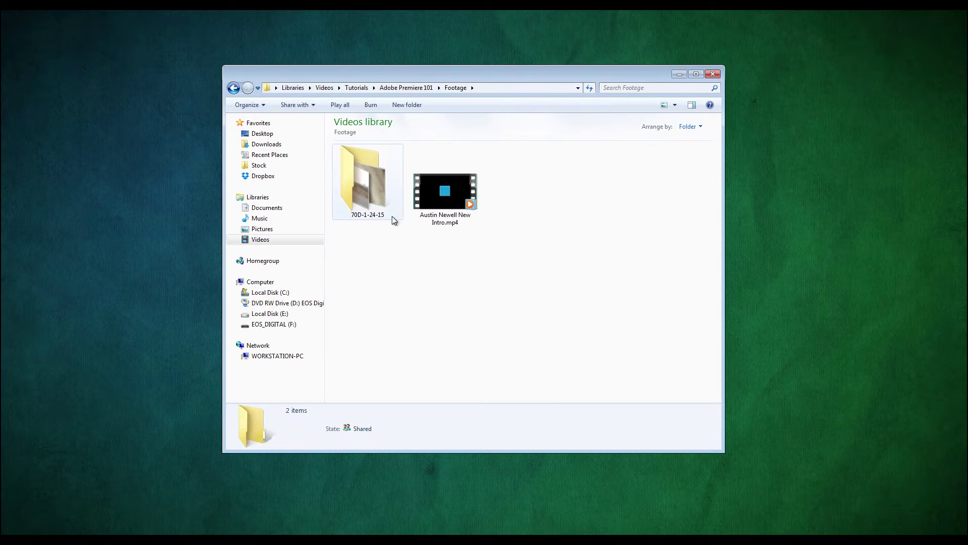
{"action": "left_click", "coordinate": [372, 182]}
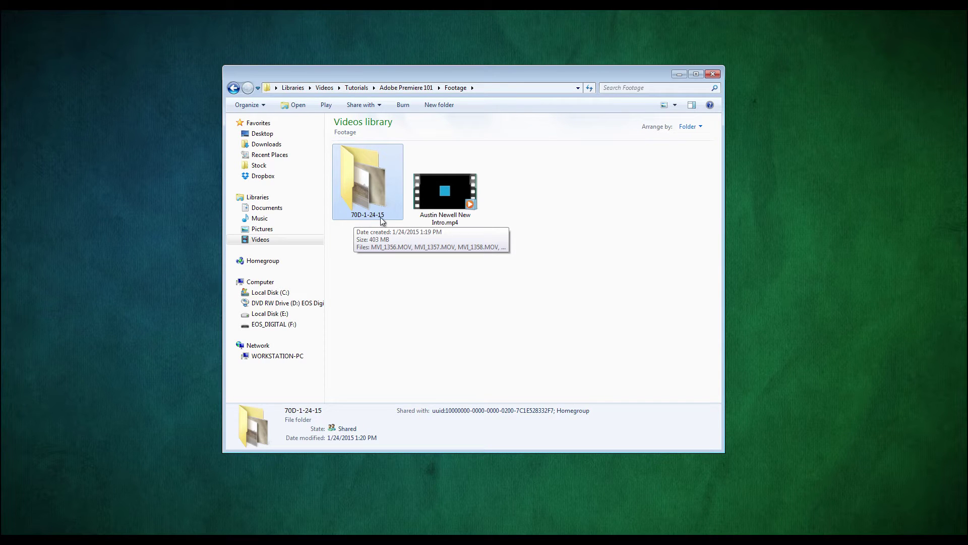
{"action": "double_click", "coordinate": [388, 216]}
{"action": "left_click_drag", "start_coordinate": [376, 241], "coordinate": [661, 240]}
{"action": "left_click", "coordinate": [613, 281]}
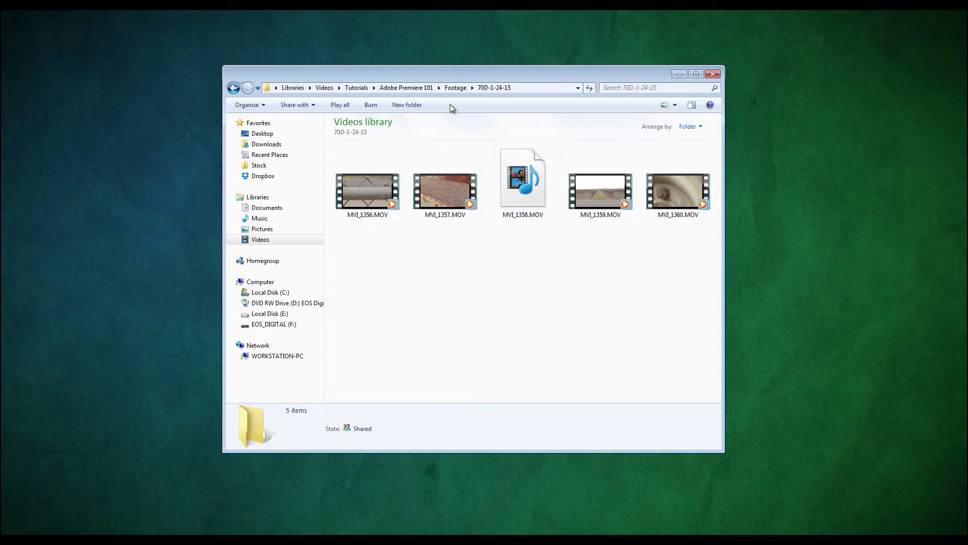
Return to the Adobe Premiere 101 folder and review its complete set of subfolders.
{"action": "left_click", "coordinate": [420, 90]}
{"action": "left_click_drag", "start_coordinate": [683, 346], "coordinate": [375, 167]}
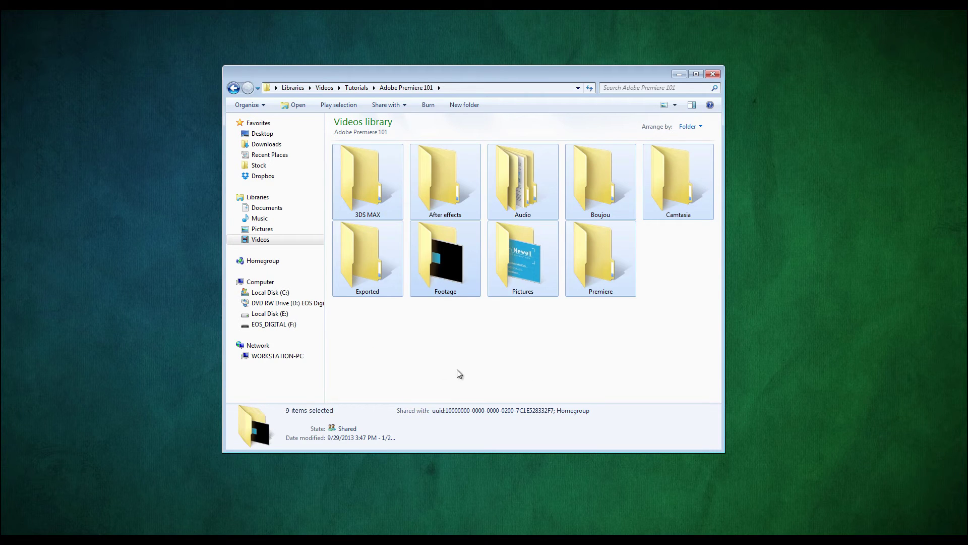
{"action": "left_click", "coordinate": [377, 331]}
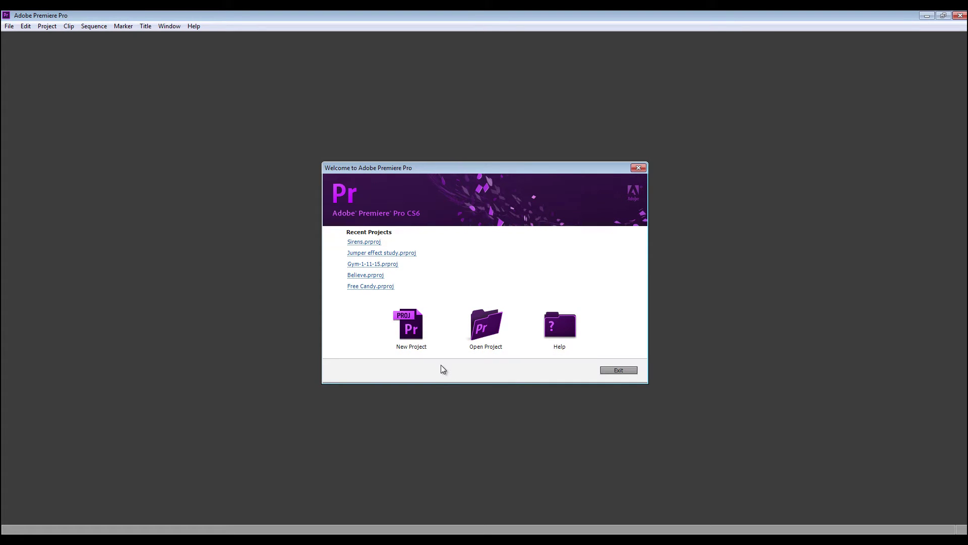
Switch to Adobe Premiere Pro and start a new project located in the Premiere folder under Videos, Tutorials, Adobe Premiere 101.
{"action": "left_click", "coordinate": [425, 328]}
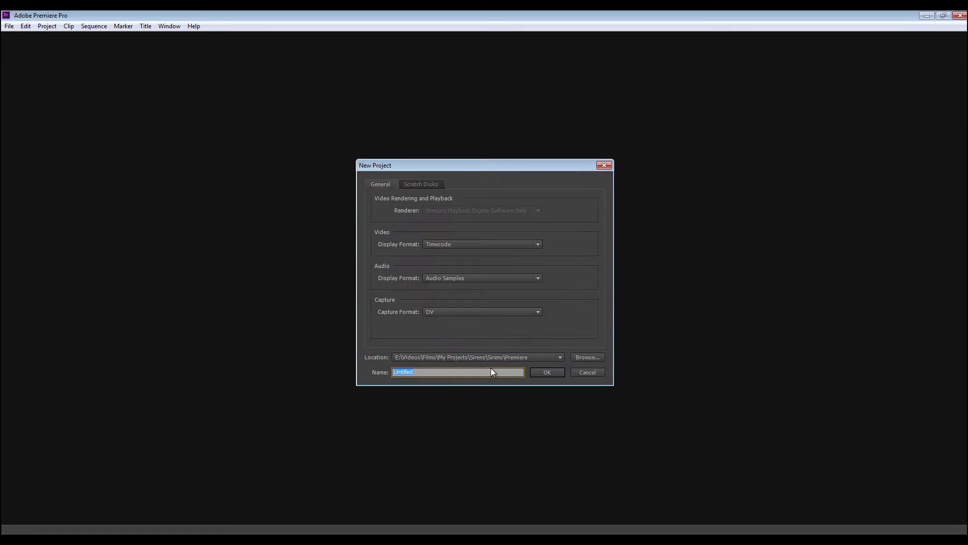
{"action": "left_click", "coordinate": [576, 356]}
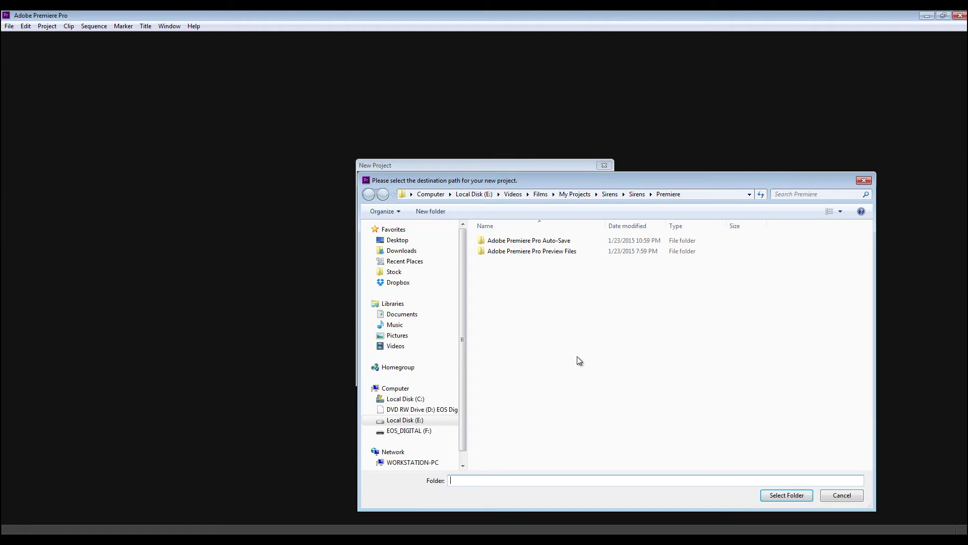
{"action": "left_click", "coordinate": [395, 345]}
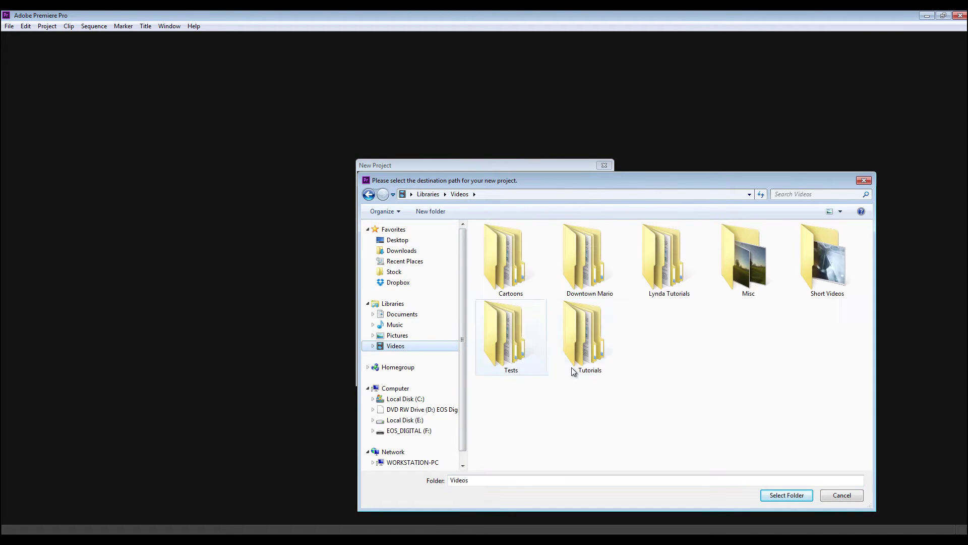
{"action": "double_click", "coordinate": [576, 344]}
{"action": "double_click", "coordinate": [532, 263]}
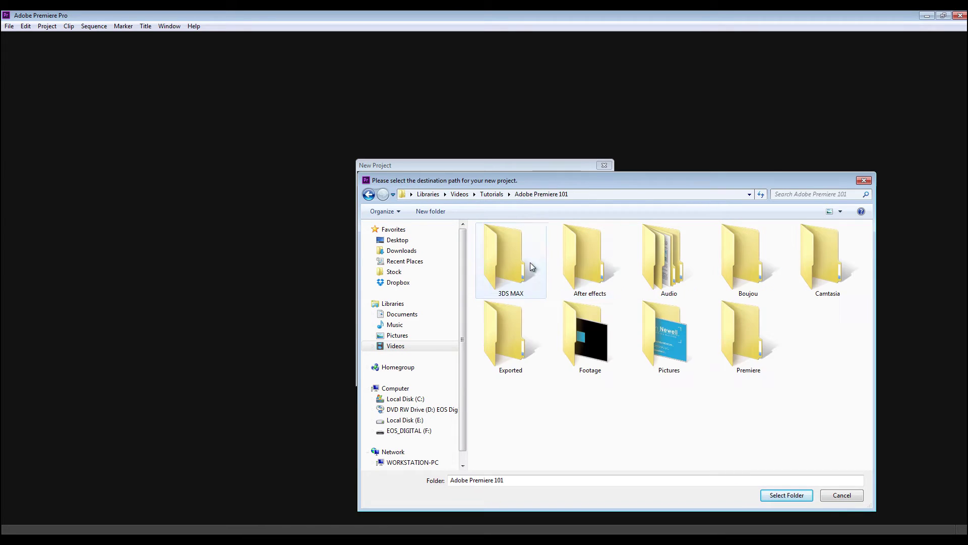
{"action": "double_click", "coordinate": [766, 337]}
{"action": "left_click_drag", "start_coordinate": [612, 178], "coordinate": [543, 128]}
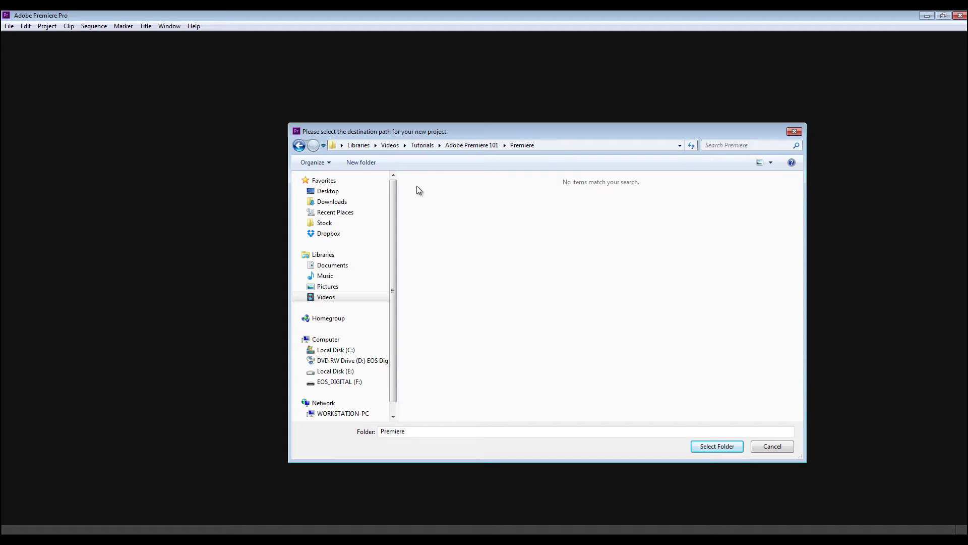
{"action": "left_click", "coordinate": [721, 448]}
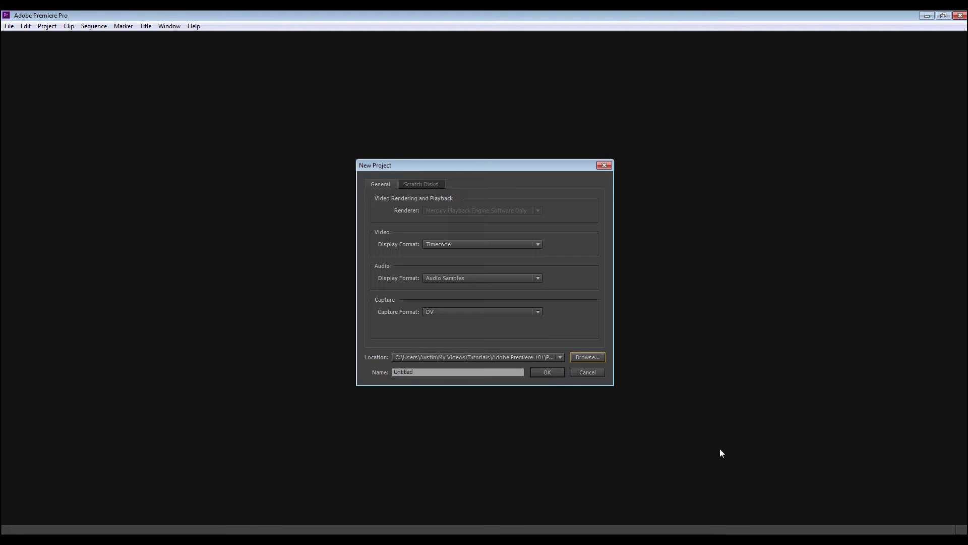
Name the new project "Tutorial basics" and create it.
{"action": "left_click", "coordinate": [471, 372]}
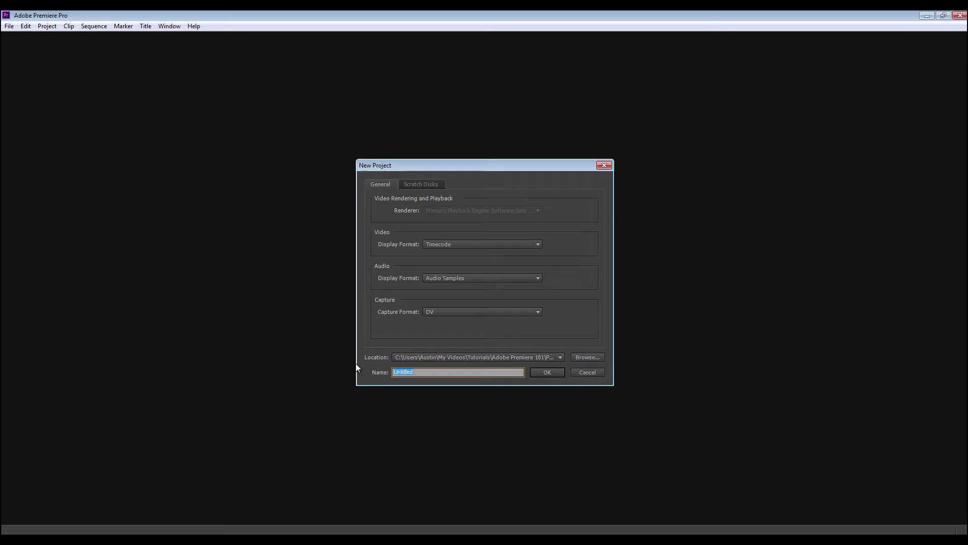
{"action": "type", "text": "Tutorial basics"}
{"action": "left_click", "coordinate": [554, 372]}
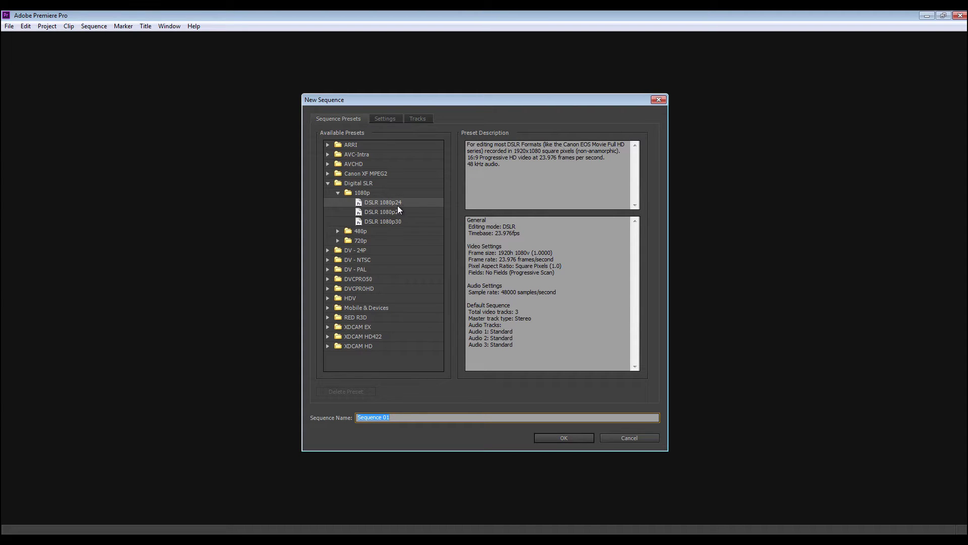
Compare the DSLR 1080p24 and DSLR 1080p30 sequence presets, examining their timebase and frame size.
{"action": "left_click", "coordinate": [359, 203]}
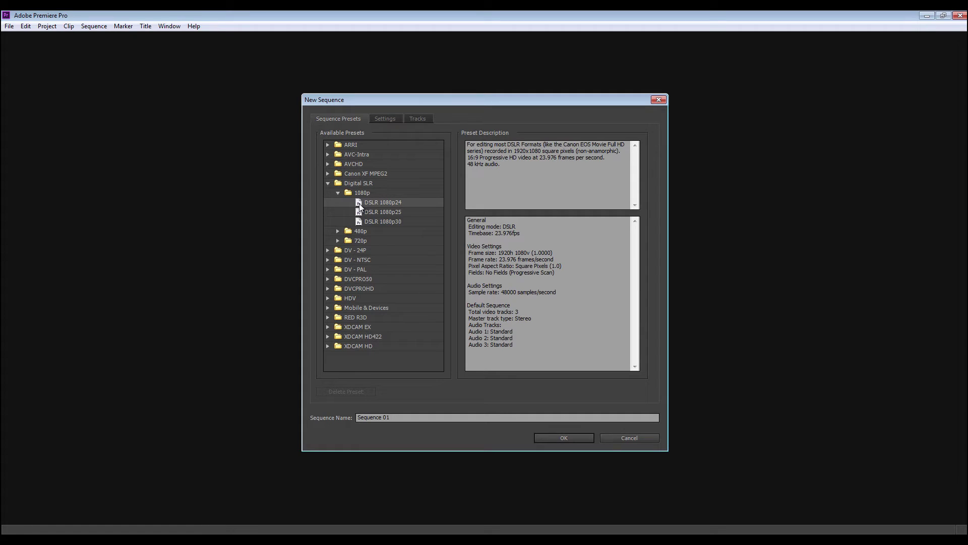
{"action": "left_click", "coordinate": [382, 222]}
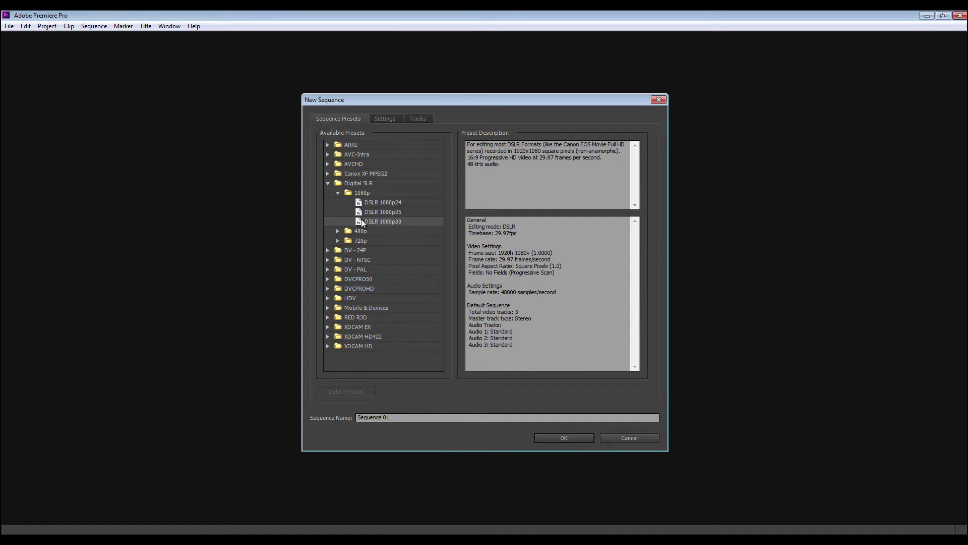
{"action": "double_click", "coordinate": [497, 233]}
{"action": "left_click", "coordinate": [527, 241]}
{"action": "left_click_drag", "start_coordinate": [499, 253], "coordinate": [531, 252]}
{"action": "left_click", "coordinate": [564, 241]}
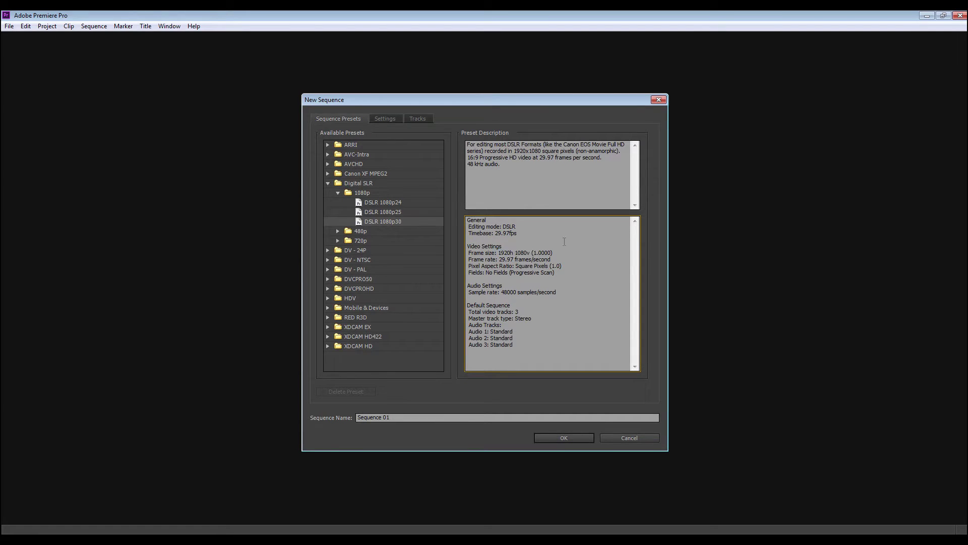
Create a sequence from the DSLR 1080p24 preset, keeping the name Sequence 01.
{"action": "left_click", "coordinate": [395, 202]}
{"action": "left_click", "coordinate": [396, 414]}
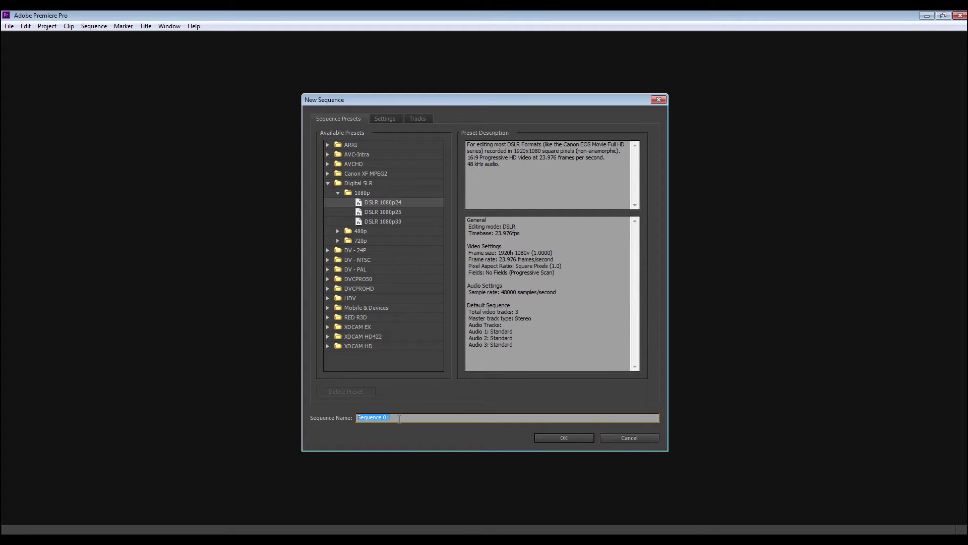
{"action": "left_click", "coordinate": [548, 438]}
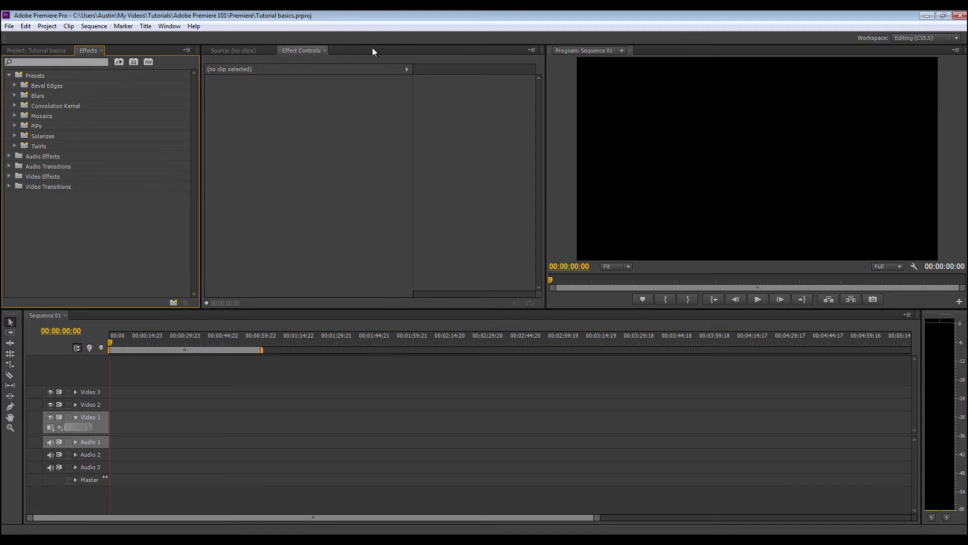
Show the project's media list and examine it together with the empty timeline of Sequence 01.
{"action": "left_click", "coordinate": [44, 51]}
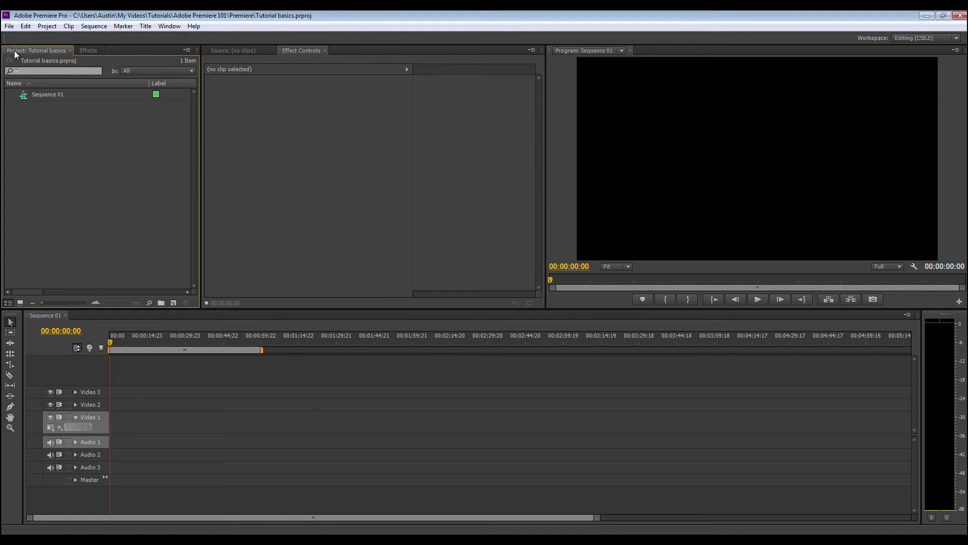
{"action": "left_click", "coordinate": [25, 98]}
{"action": "left_click_drag", "start_coordinate": [128, 383], "coordinate": [849, 498]}
{"action": "left_click", "coordinate": [39, 117]}
{"action": "left_click_drag", "start_coordinate": [20, 108], "coordinate": [116, 130]}
{"action": "left_click_drag", "start_coordinate": [130, 424], "coordinate": [320, 437]}
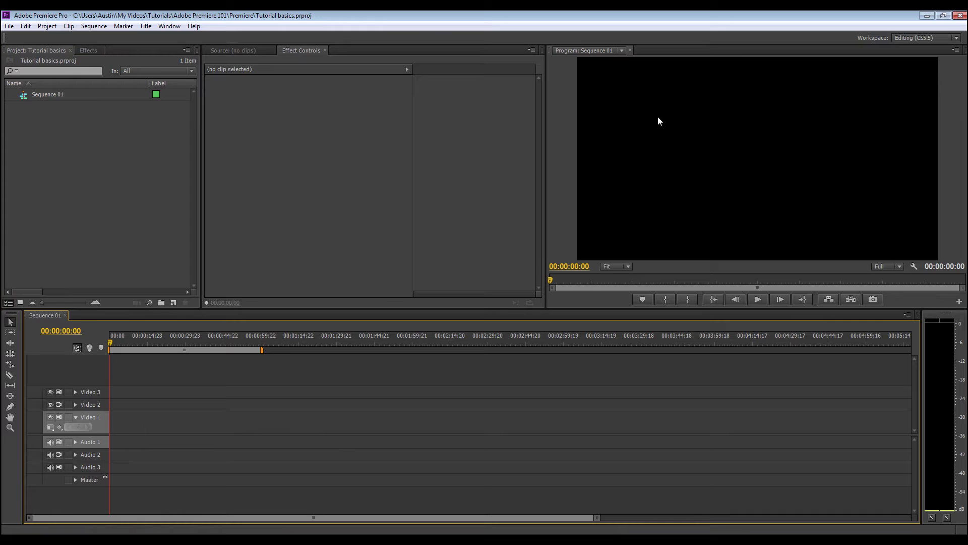
Examine the Program monitor, the Effect Controls and the Source monitor of the workspace.
{"action": "left_click", "coordinate": [553, 58]}
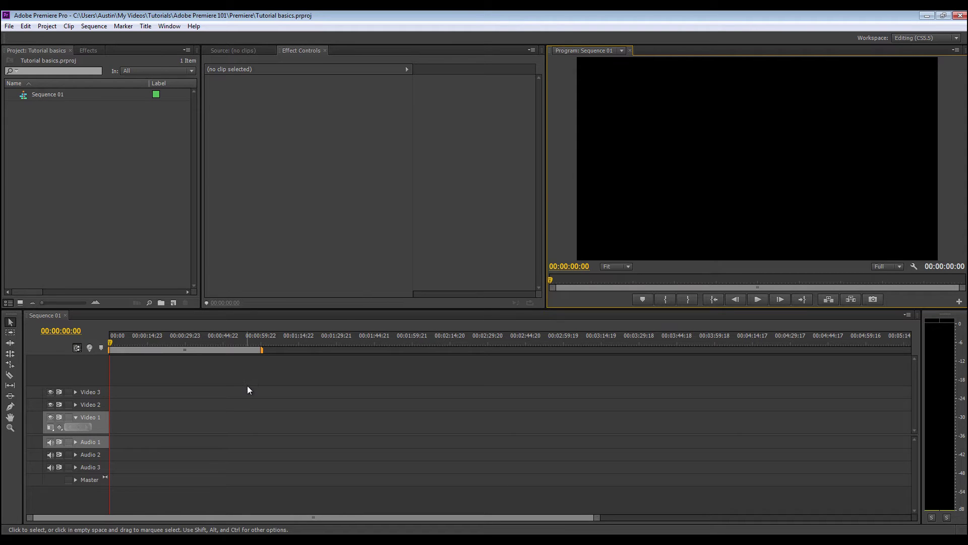
{"action": "left_click", "coordinate": [306, 52]}
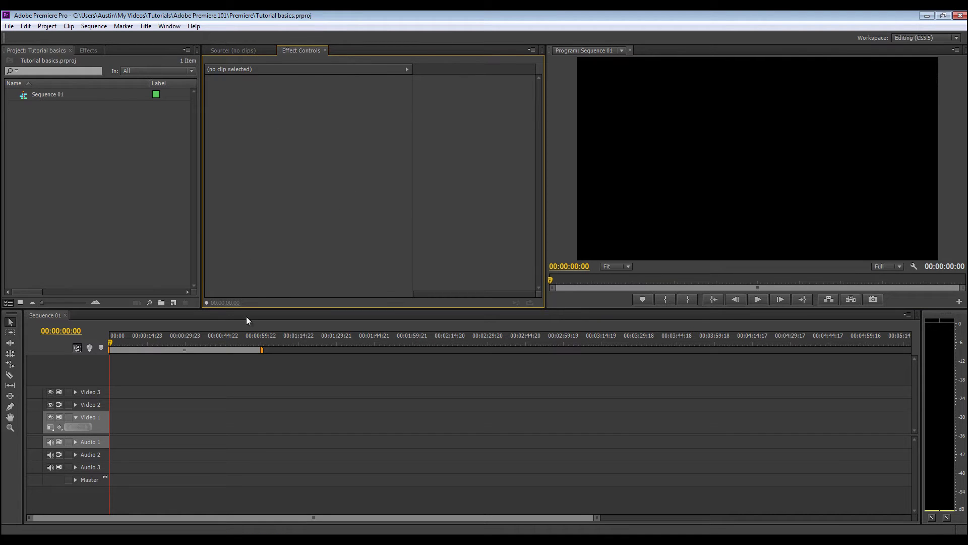
{"action": "left_click", "coordinate": [245, 50]}
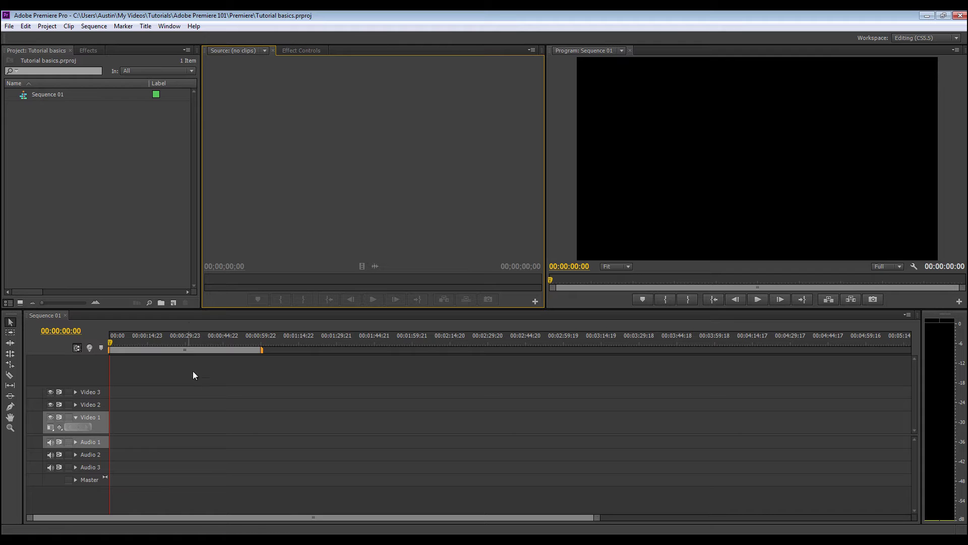
{"action": "left_click_drag", "start_coordinate": [40, 113], "coordinate": [94, 135]}
{"action": "left_click", "coordinate": [361, 179]}
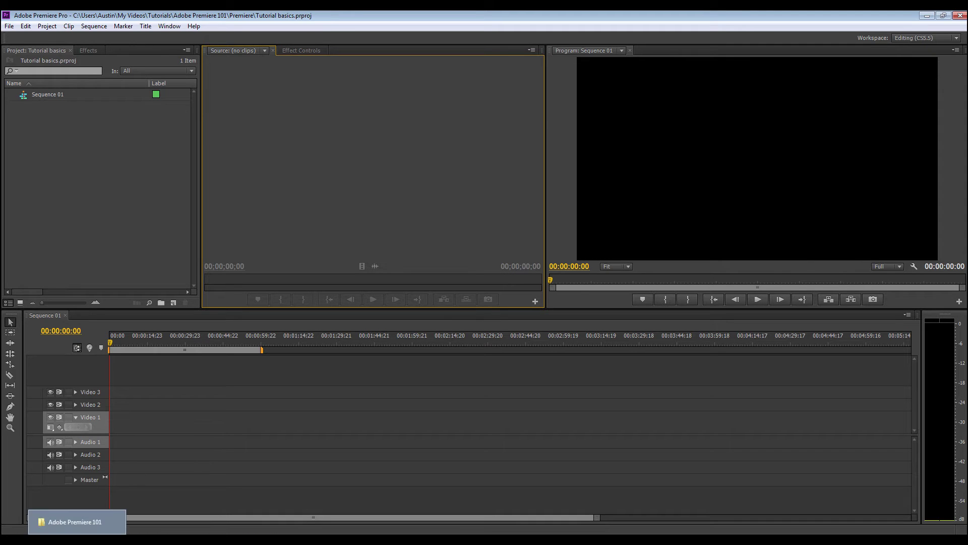
Switch to the Adobe Premiere 101 folder window and import the 70D-1-24-15 subfolder of Footage into the project.
{"action": "left_click", "coordinate": [111, 531]}
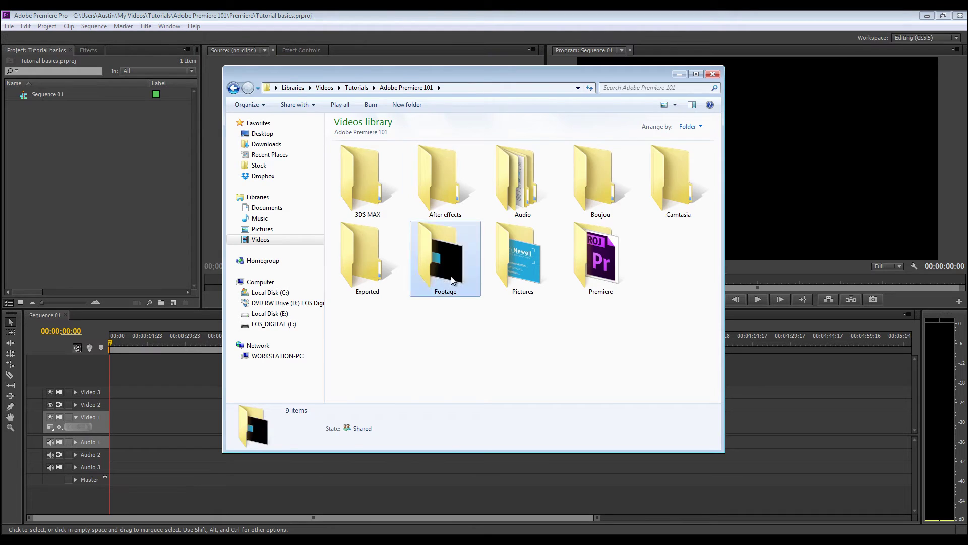
{"action": "double_click", "coordinate": [414, 233]}
{"action": "left_click", "coordinate": [373, 191]}
{"action": "left_click_drag", "start_coordinate": [377, 198], "coordinate": [46, 146]}
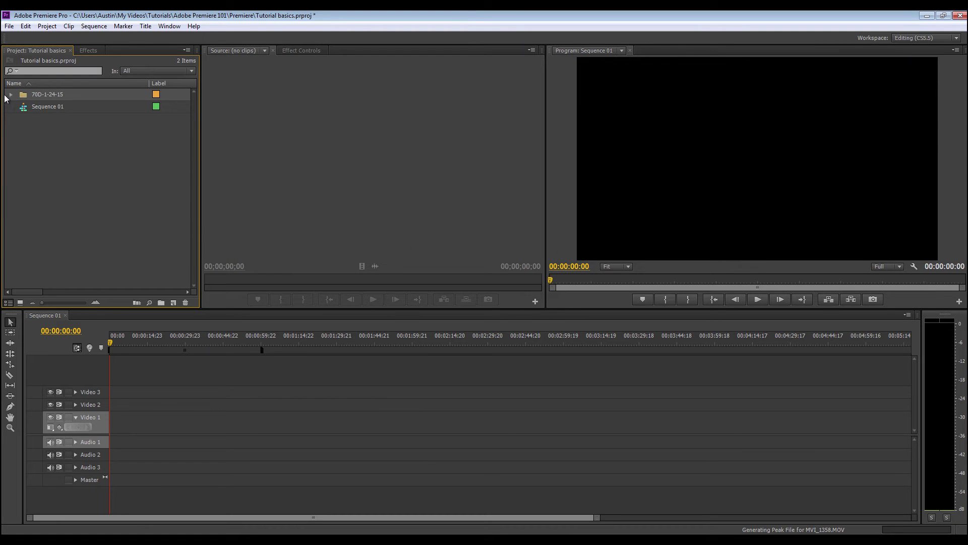
Look through the imported 70D-1-24-15 bin and preview its clip MVI_1356.MOV in the Source monitor.
{"action": "left_click", "coordinate": [11, 95]}
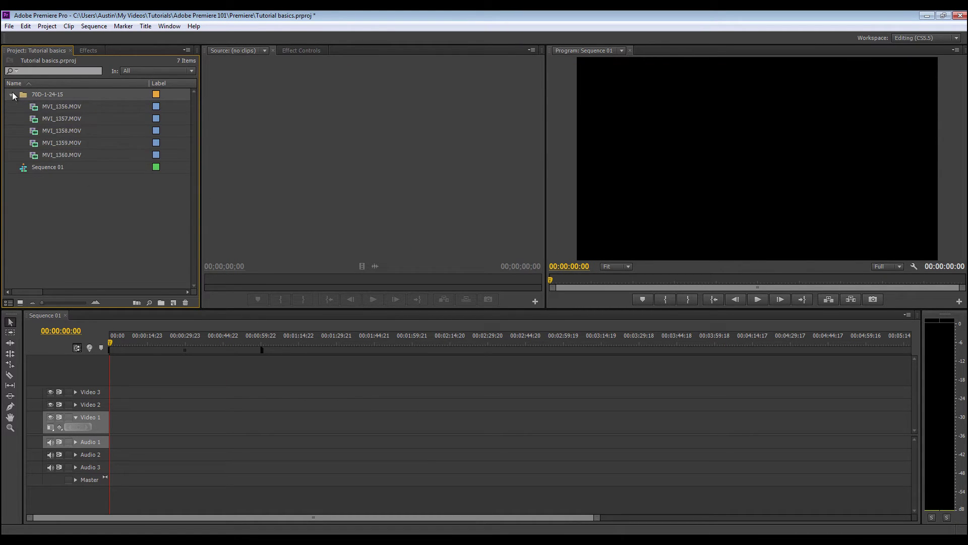
{"action": "double_click", "coordinate": [34, 109]}
{"action": "left_click_drag", "start_coordinate": [246, 278], "coordinate": [392, 279]}
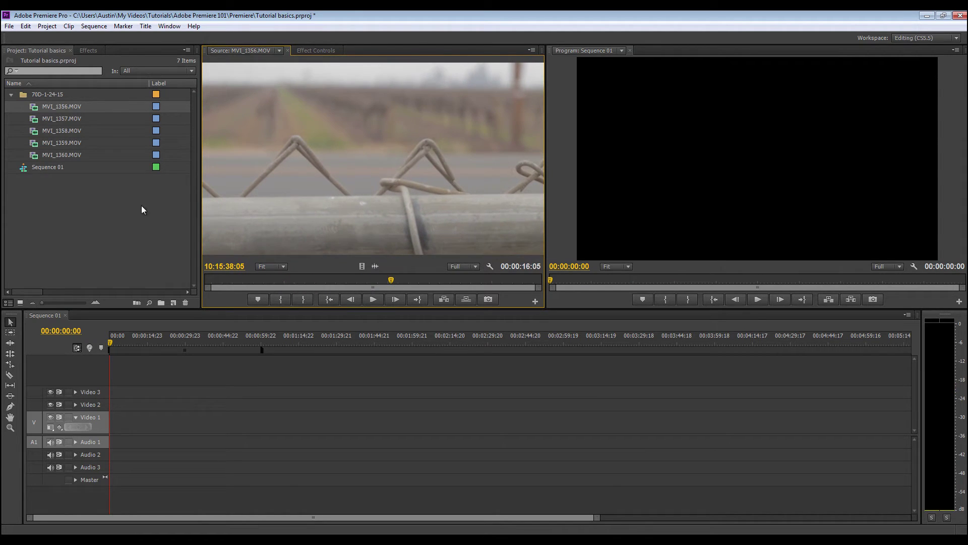
{"action": "left_click", "coordinate": [11, 95]}
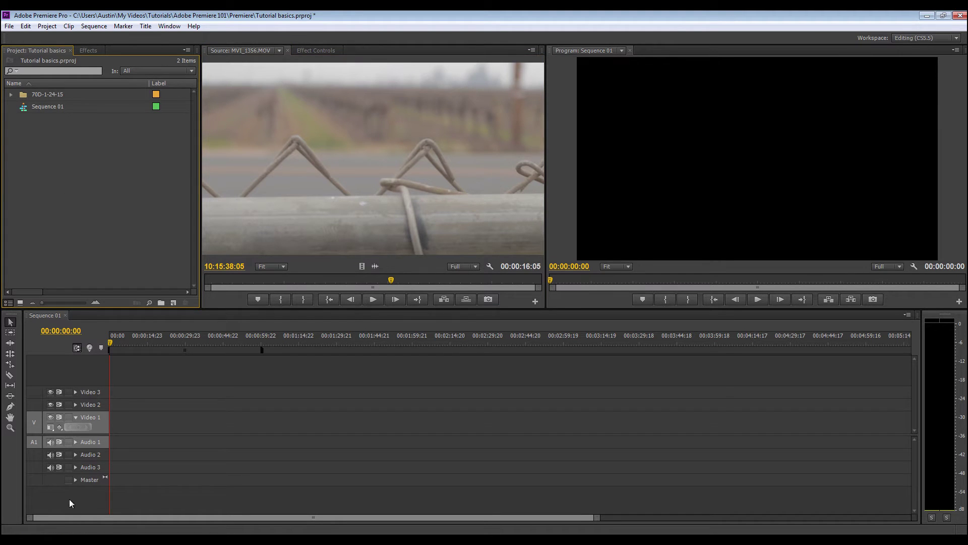
Import the Music and SFX folders from the Audio project folder and check the clips in the SFX bin.
{"action": "key", "text": "alt+Tab"}
{"action": "left_click", "coordinate": [405, 88]}
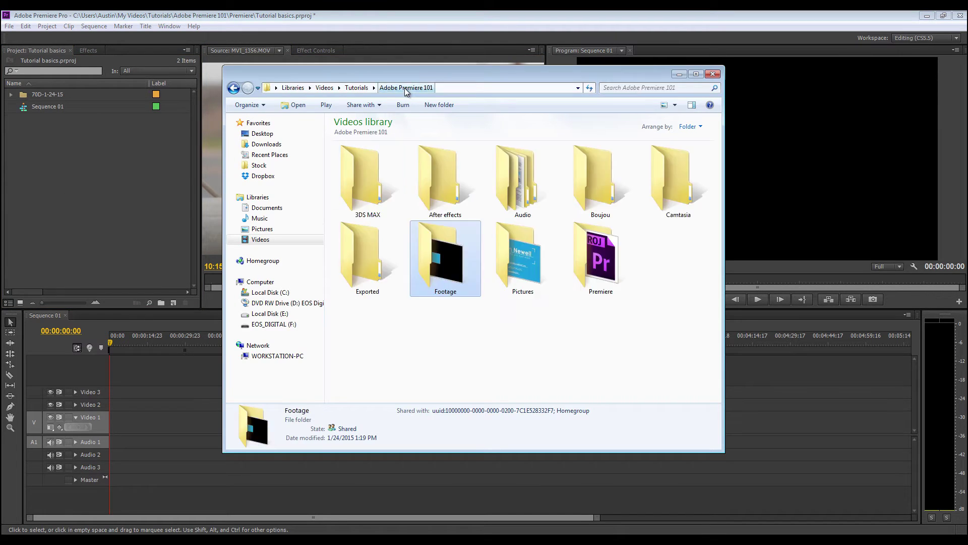
{"action": "double_click", "coordinate": [514, 162]}
{"action": "left_click_drag", "start_coordinate": [446, 181], "coordinate": [29, 156]}
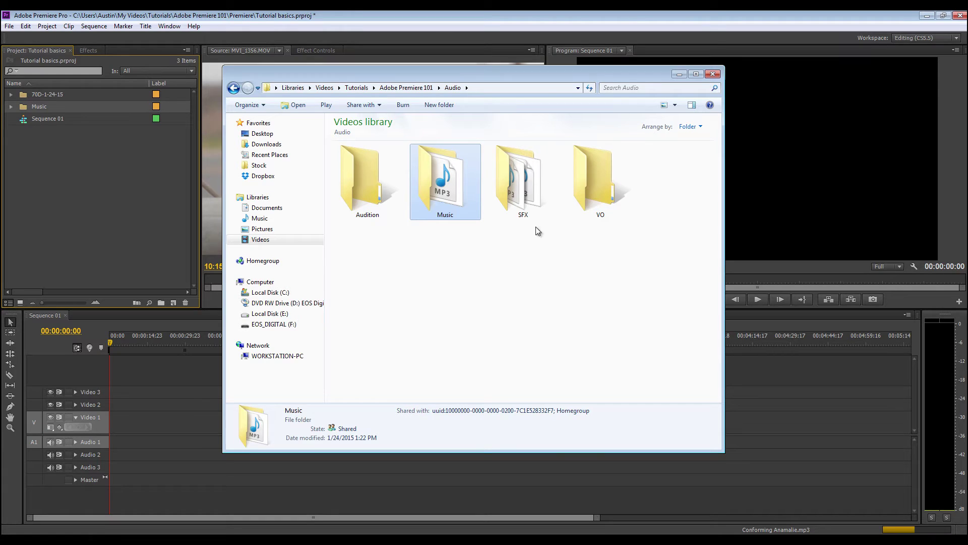
{"action": "left_click_drag", "start_coordinate": [532, 185], "coordinate": [65, 160]}
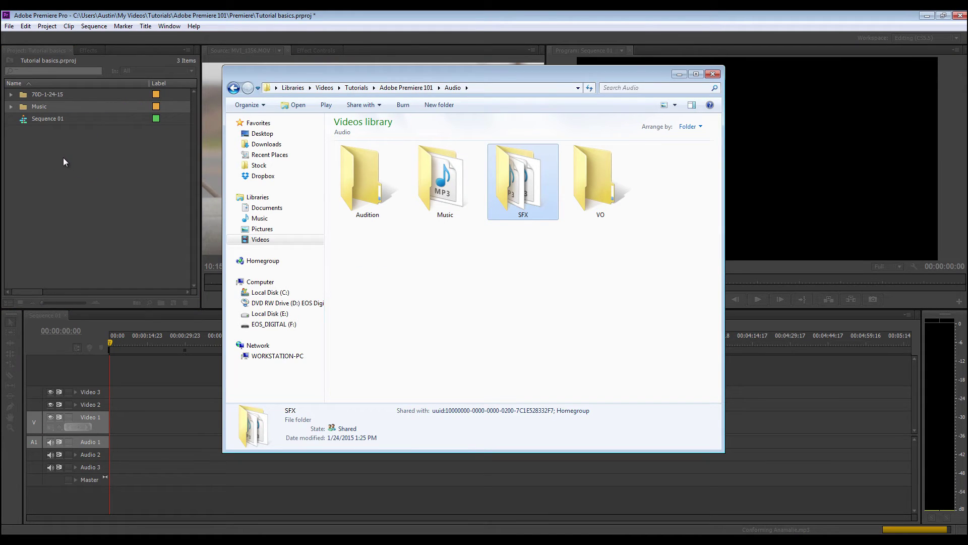
{"action": "left_click", "coordinate": [38, 159]}
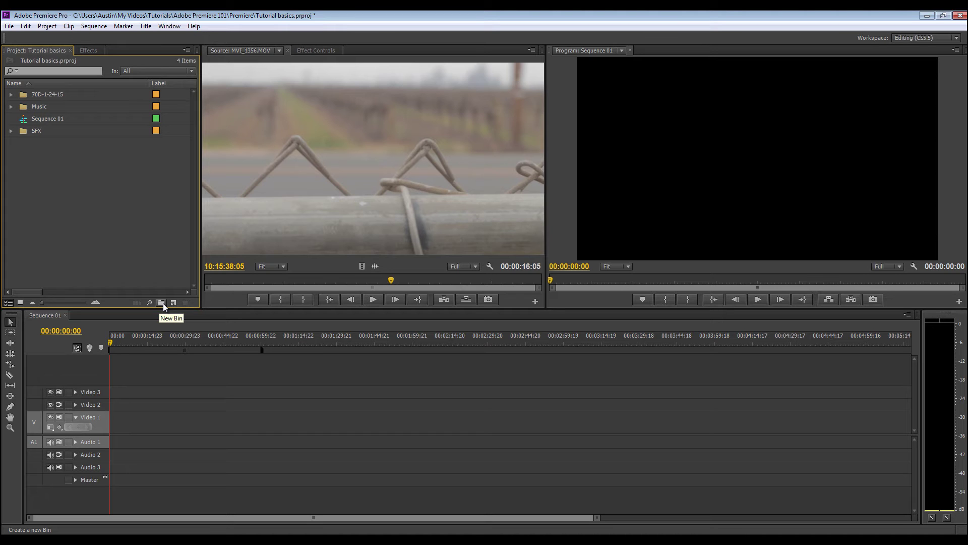
{"action": "left_click", "coordinate": [11, 130]}
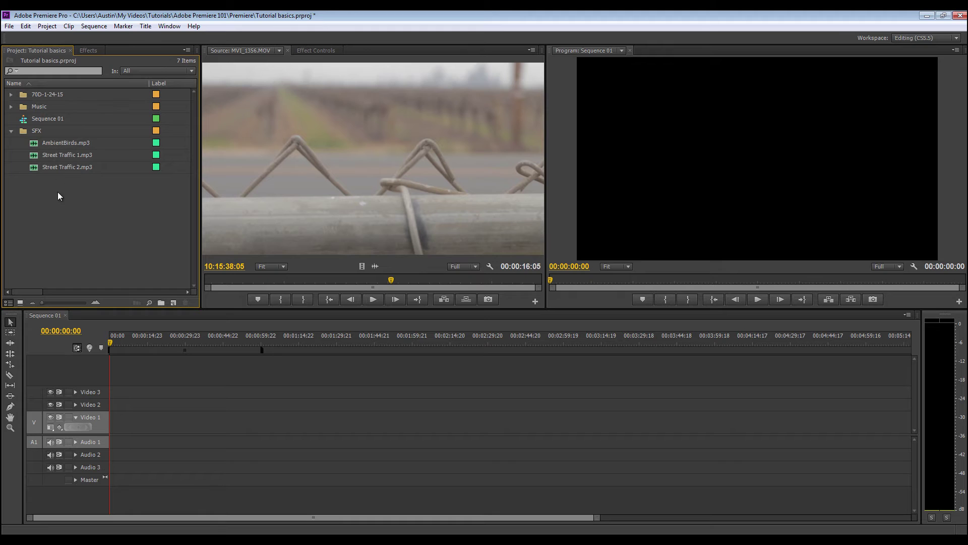
{"action": "left_click", "coordinate": [11, 132]}
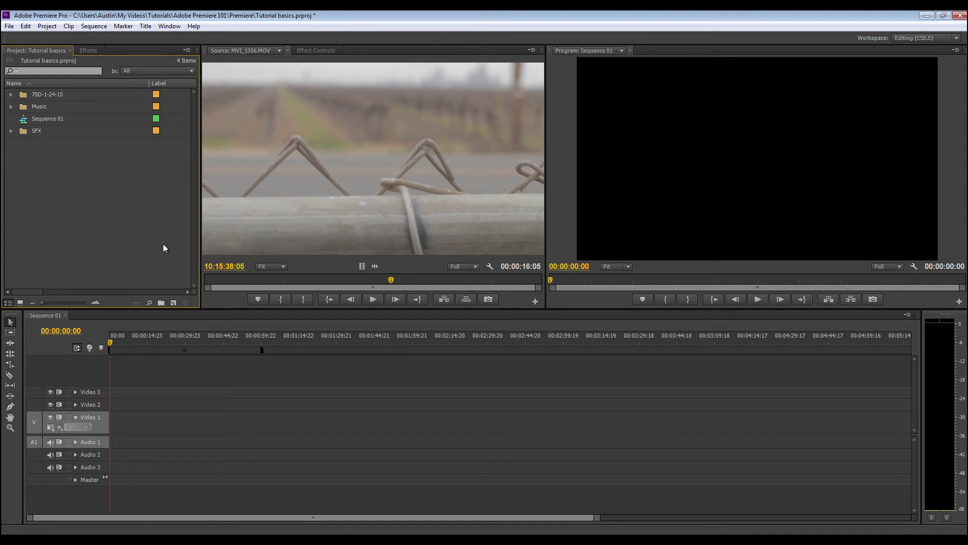
Create a bin named Footage and move the 70D-1-24-15 bin into it.
{"action": "left_click", "coordinate": [162, 303]}
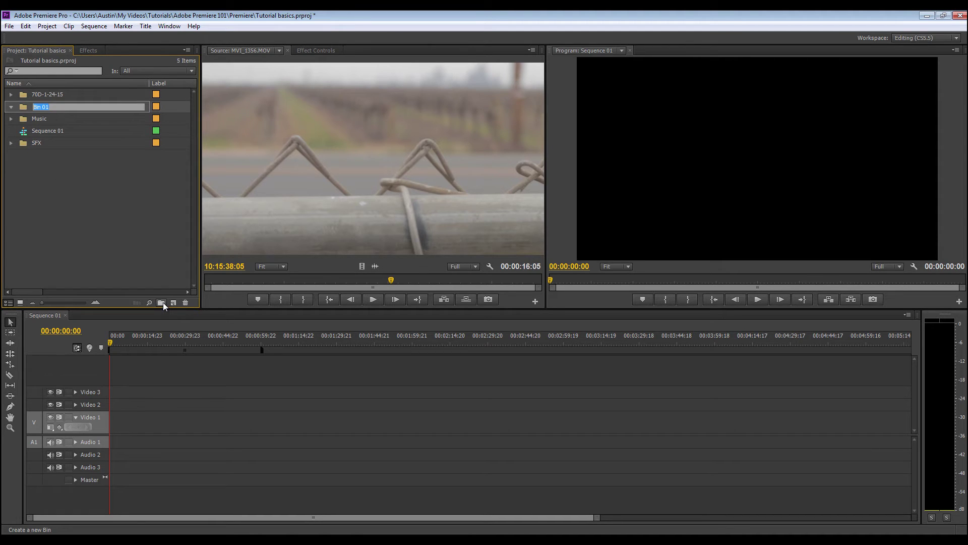
{"action": "type", "text": "Footage"}
{"action": "key", "text": "Return"}
{"action": "left_click_drag", "start_coordinate": [18, 92], "coordinate": [35, 106]}
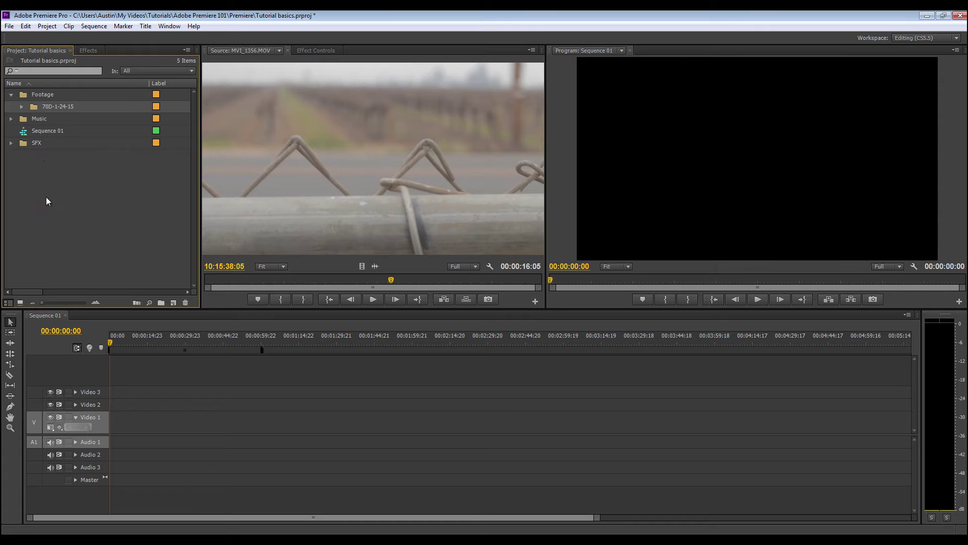
{"action": "left_click", "coordinate": [10, 95]}
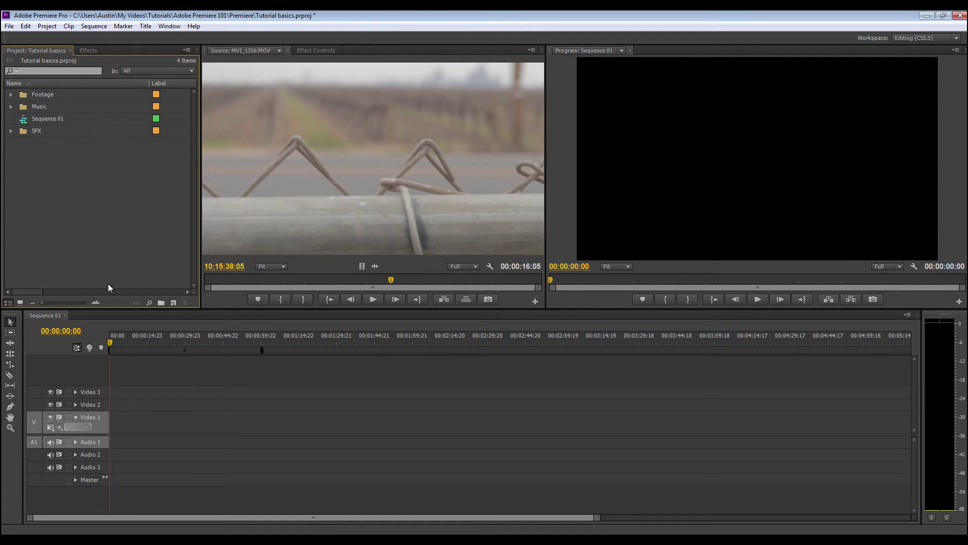
Create a bin named Sequences and move Sequence 01 into it.
{"action": "left_click", "coordinate": [161, 303]}
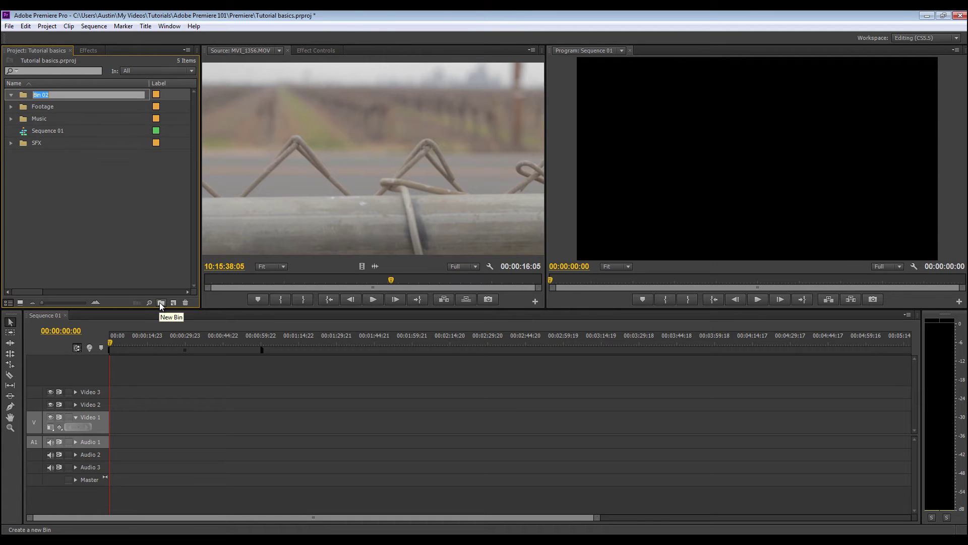
{"action": "type", "text": "Sequences"}
{"action": "left_click", "coordinate": [76, 194]}
{"action": "left_click_drag", "start_coordinate": [26, 132], "coordinate": [42, 98]}
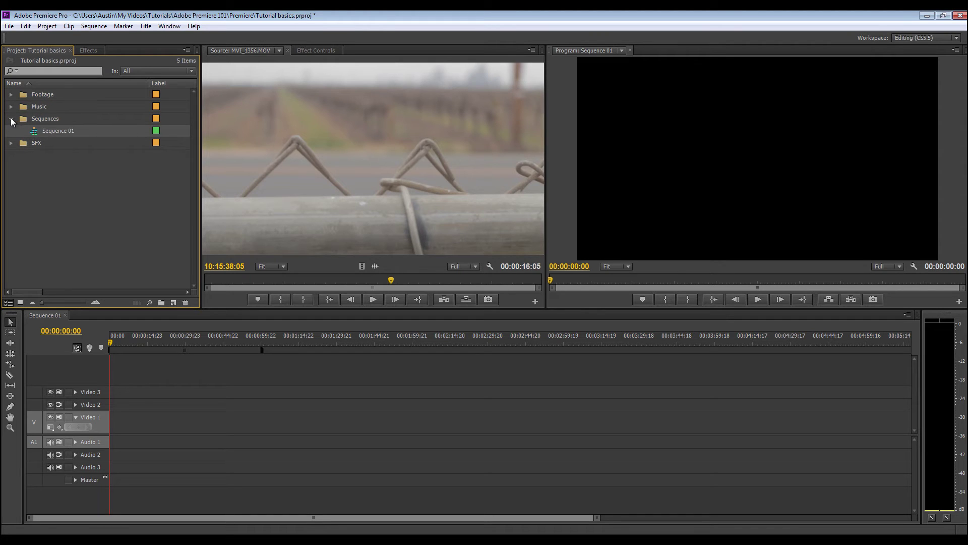
{"action": "left_click", "coordinate": [11, 118]}
{"action": "left_click_drag", "start_coordinate": [35, 164], "coordinate": [37, 73]}
{"action": "left_click", "coordinate": [48, 152]}
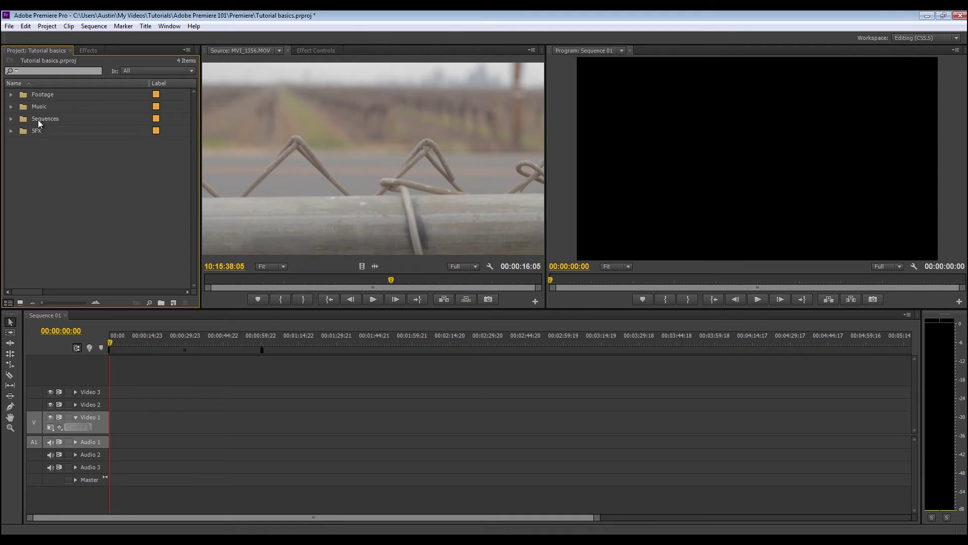
Open MVI_1356.MOV from the 70D-1-24-15 bin inside Footage in the Source monitor and scrub through it.
{"action": "left_click", "coordinate": [11, 94]}
{"action": "left_click", "coordinate": [22, 106]}
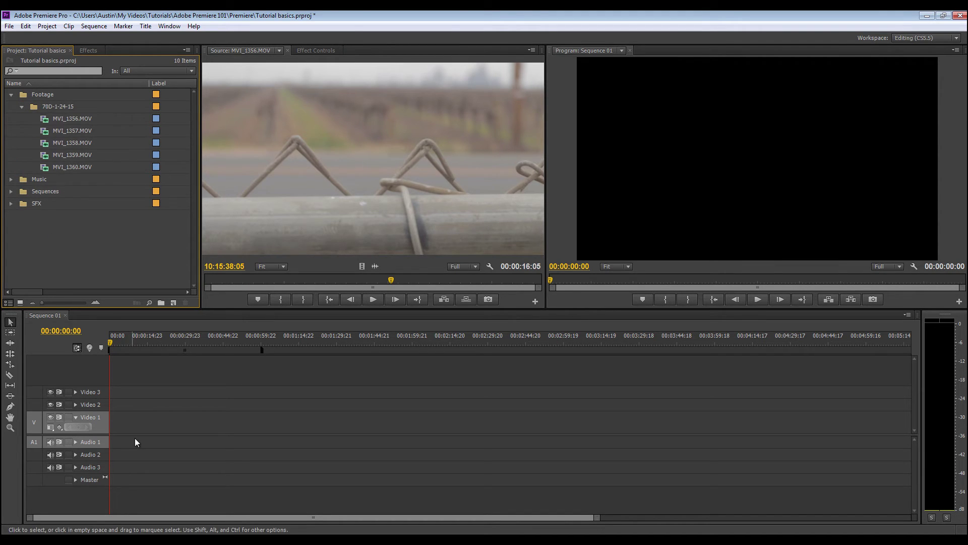
{"action": "left_click_drag", "start_coordinate": [121, 417], "coordinate": [491, 453]}
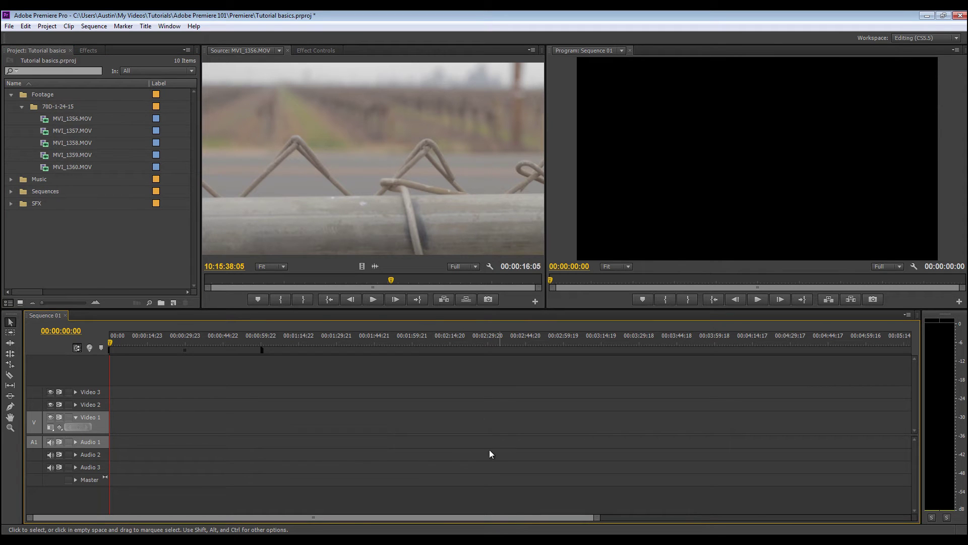
{"action": "mouse_move", "coordinate": [44, 119]}
{"action": "double_click", "coordinate": [47, 118]}
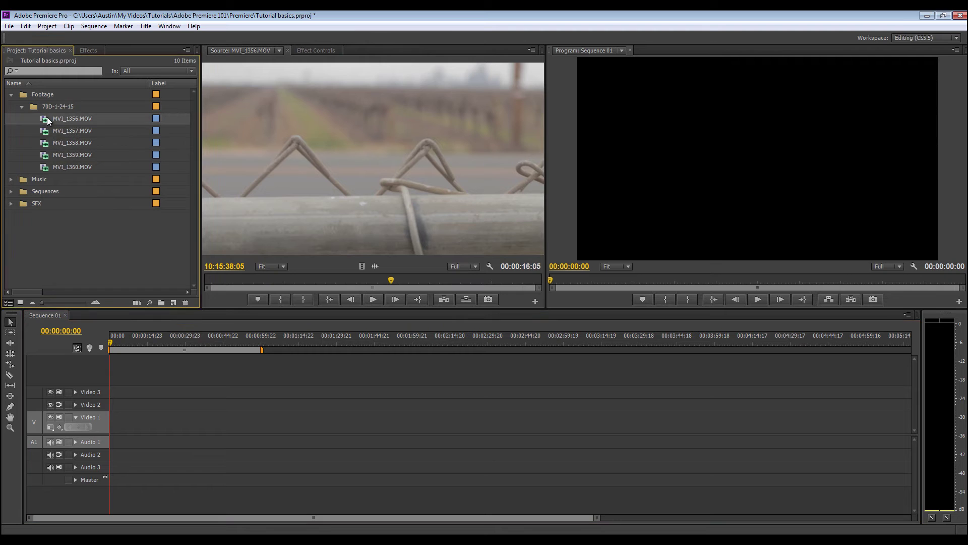
{"action": "left_click_drag", "start_coordinate": [237, 283], "coordinate": [403, 287]}
Mark an In point at 10:15:31:14 and an Out point at 10:15:42:16 on MVI_1356.MOV.
{"action": "left_click_drag", "start_coordinate": [320, 288], "coordinate": [256, 286]}
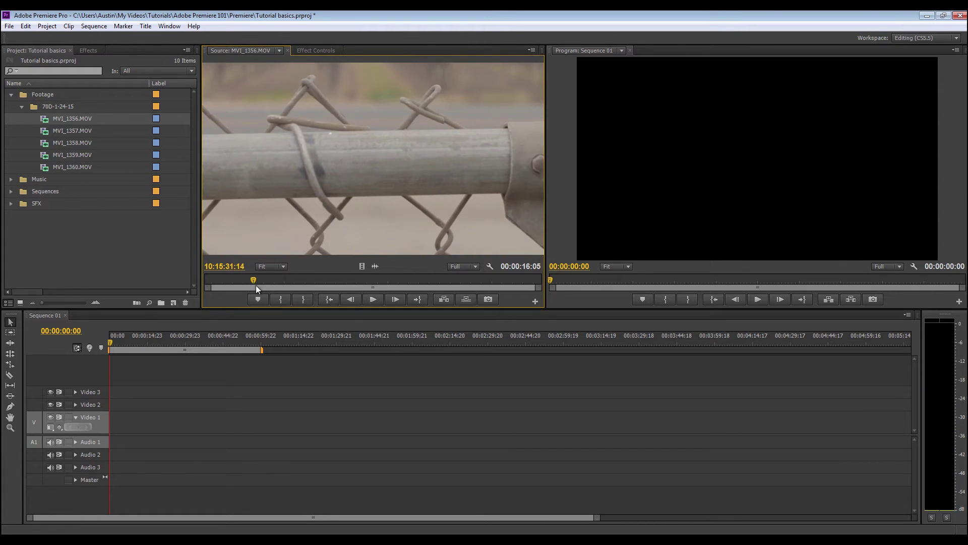
{"action": "left_click", "coordinate": [281, 299]}
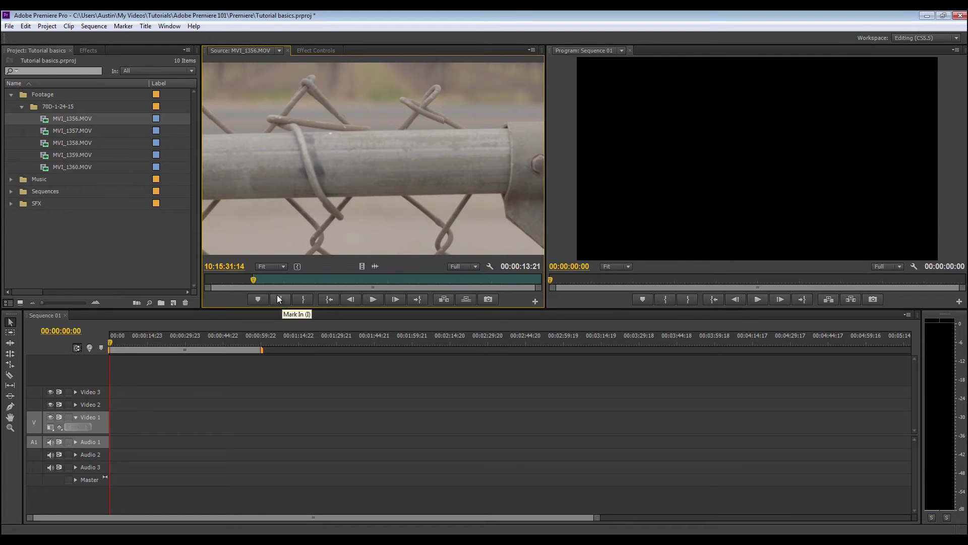
{"action": "left_click_drag", "start_coordinate": [252, 278], "coordinate": [331, 278]}
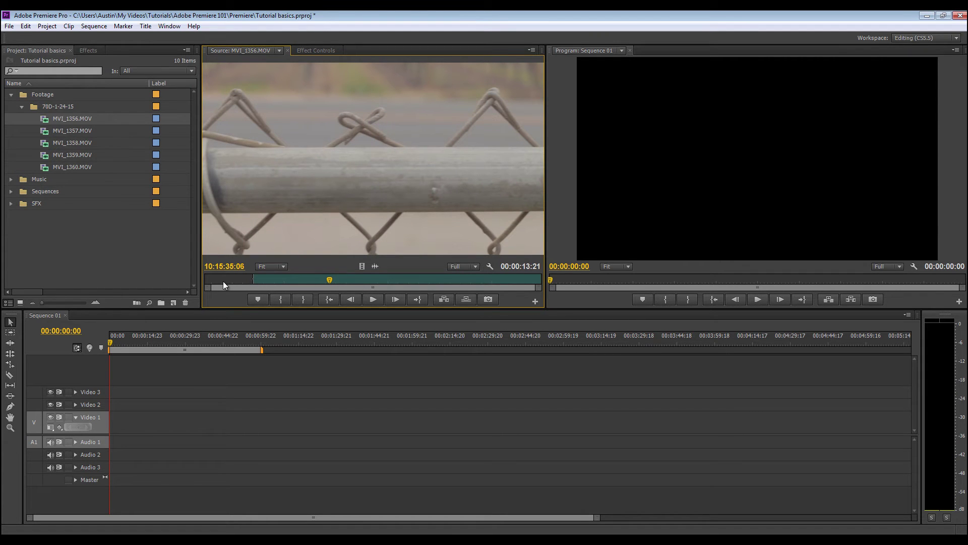
{"action": "left_click_drag", "start_coordinate": [330, 279], "coordinate": [483, 277]}
{"action": "left_click", "coordinate": [307, 302]}
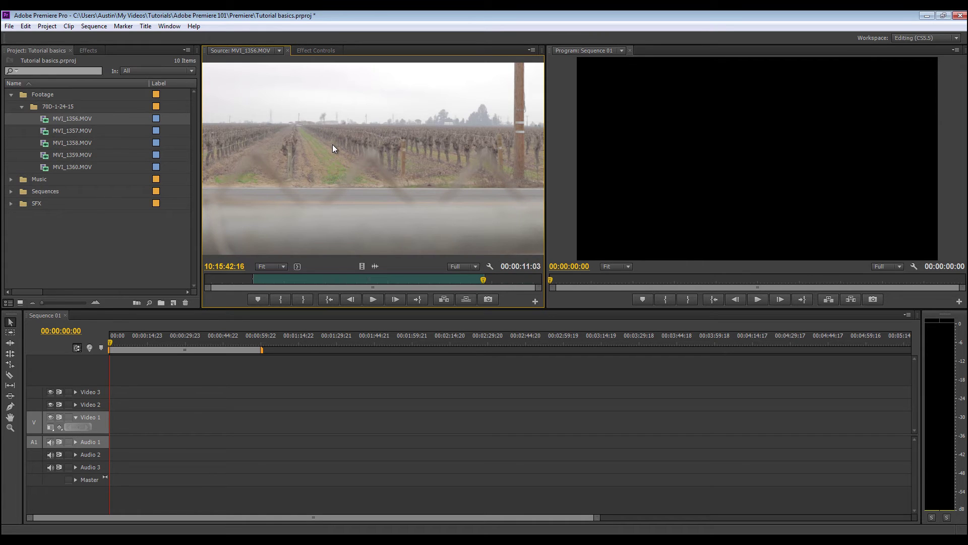
Place the trimmed MVI_1356.MOV with its audio at the start of the Video 1 and Audio 1 tracks of Sequence 01.
{"action": "left_click_drag", "start_coordinate": [333, 147], "coordinate": [331, 175]}
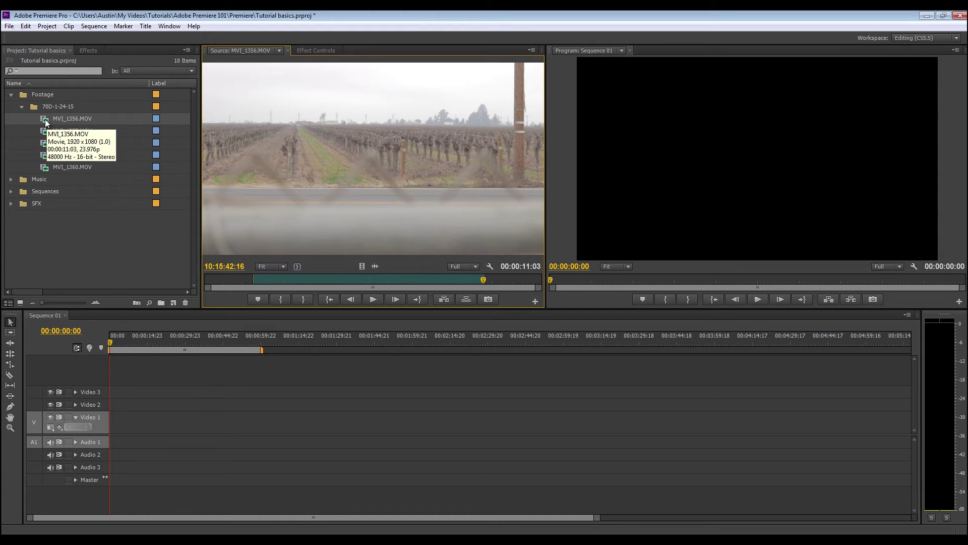
{"action": "left_click_drag", "start_coordinate": [44, 119], "coordinate": [116, 434]}
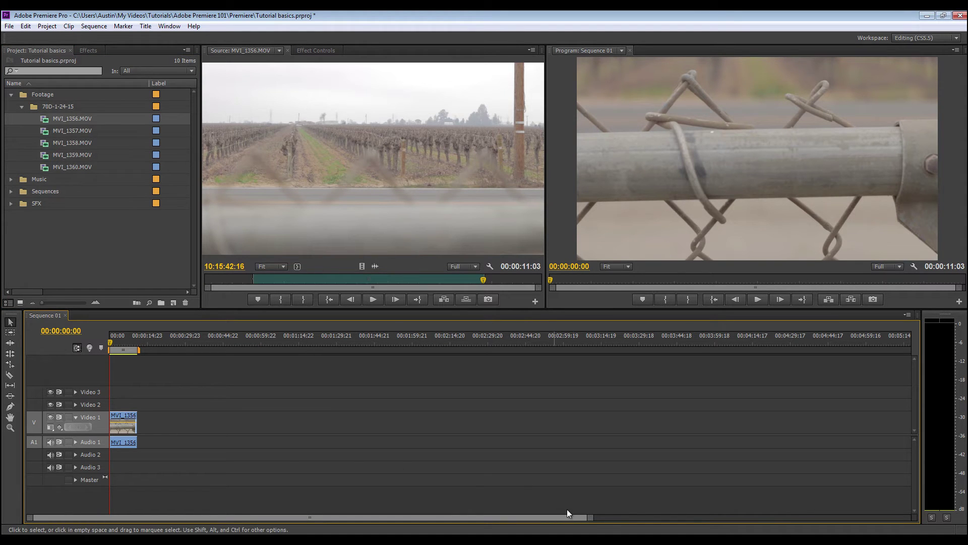
{"action": "left_click_drag", "start_coordinate": [590, 517], "coordinate": [236, 517]}
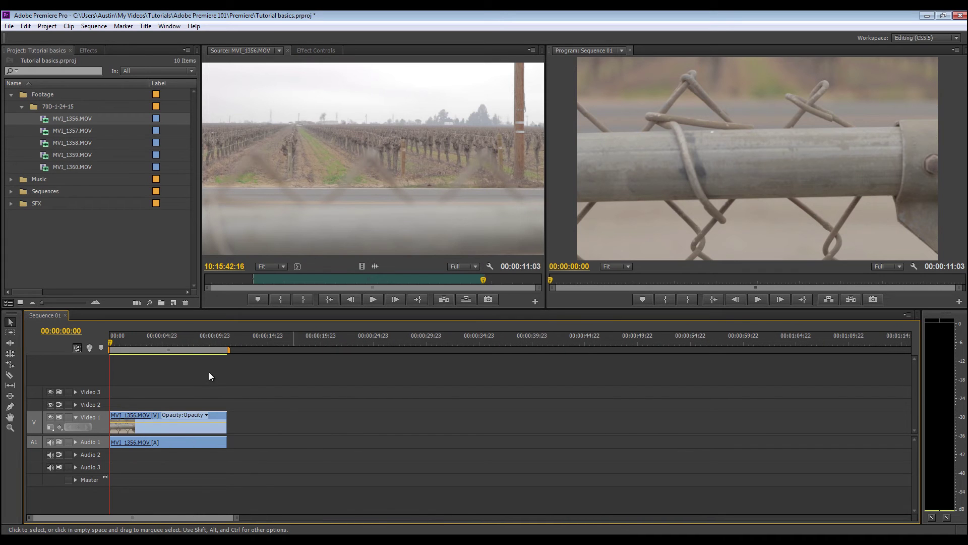
Toggle the sound of the Audio 1 track and switch the Video 1 track's visibility off and back on.
{"action": "left_click", "coordinate": [50, 443]}
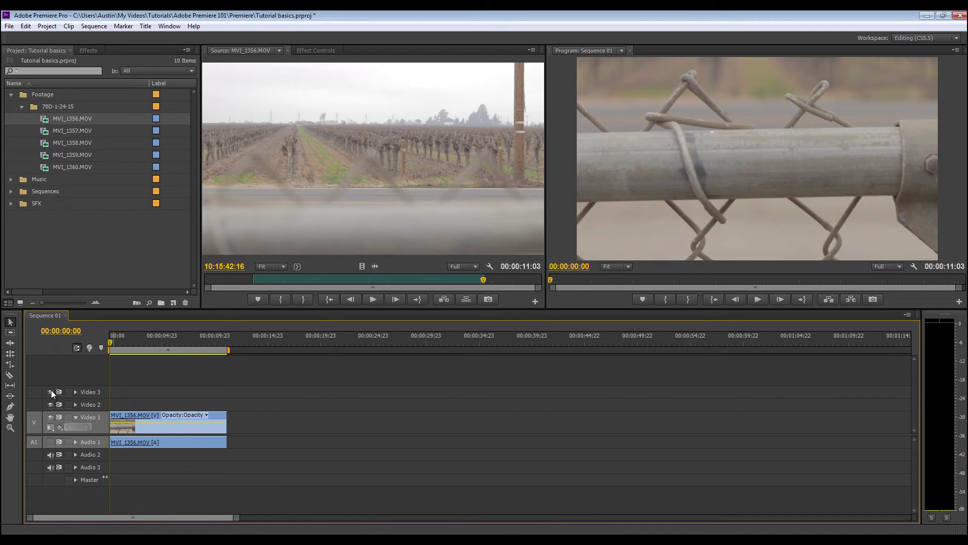
{"action": "left_click", "coordinate": [50, 417]}
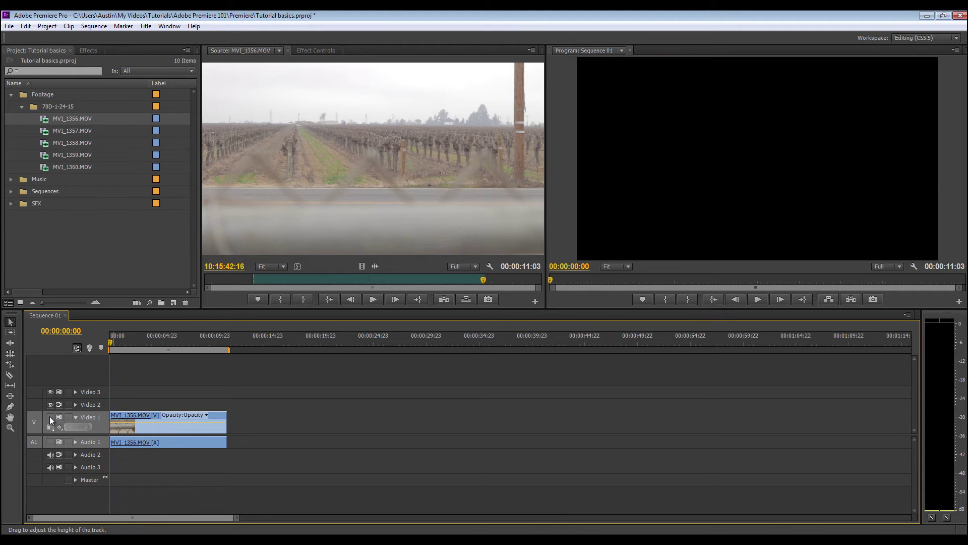
{"action": "left_click", "coordinate": [49, 416]}
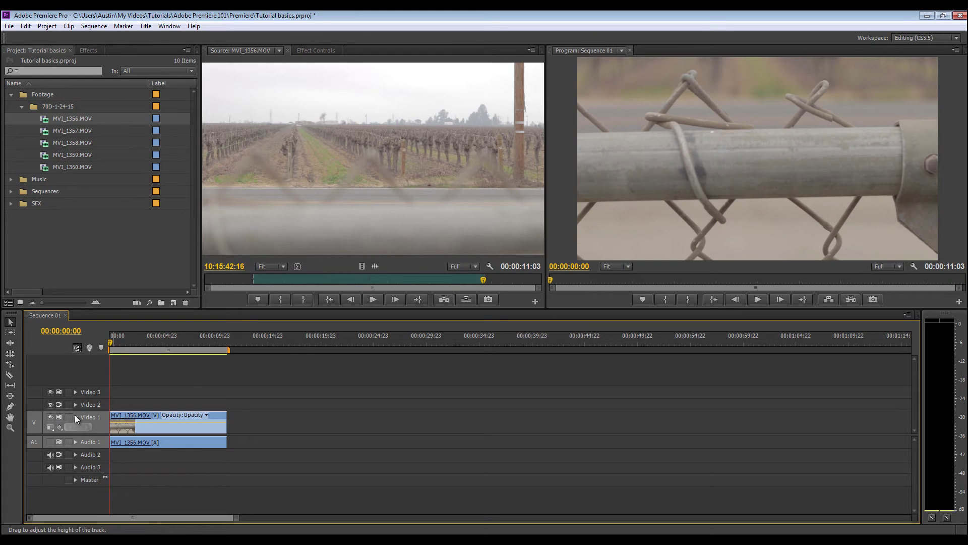
{"action": "left_click", "coordinate": [51, 442]}
Play Sequence 01 in the Program monitor and stop playback at 00:00:09:08.
{"action": "mouse_move", "coordinate": [116, 349]}
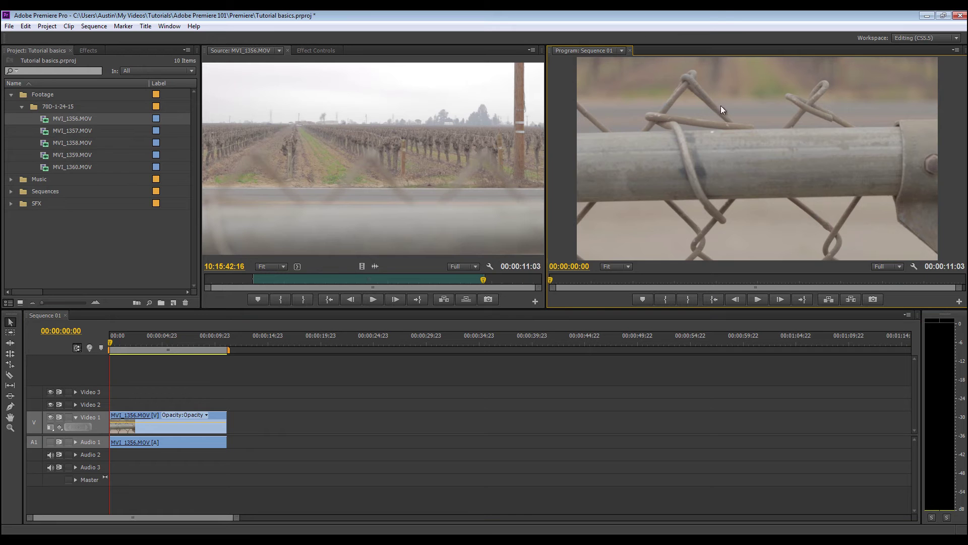
{"action": "left_click", "coordinate": [758, 301]}
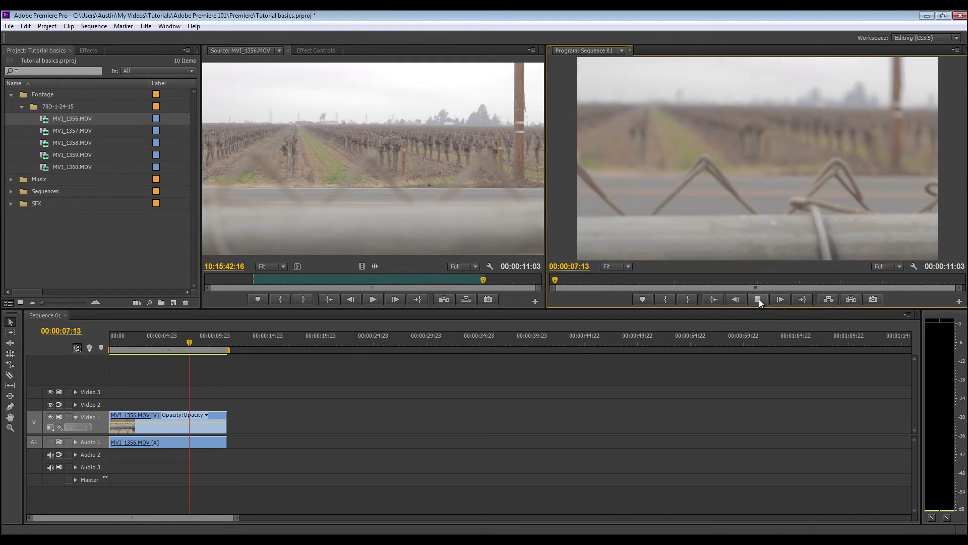
{"action": "left_click", "coordinate": [758, 298]}
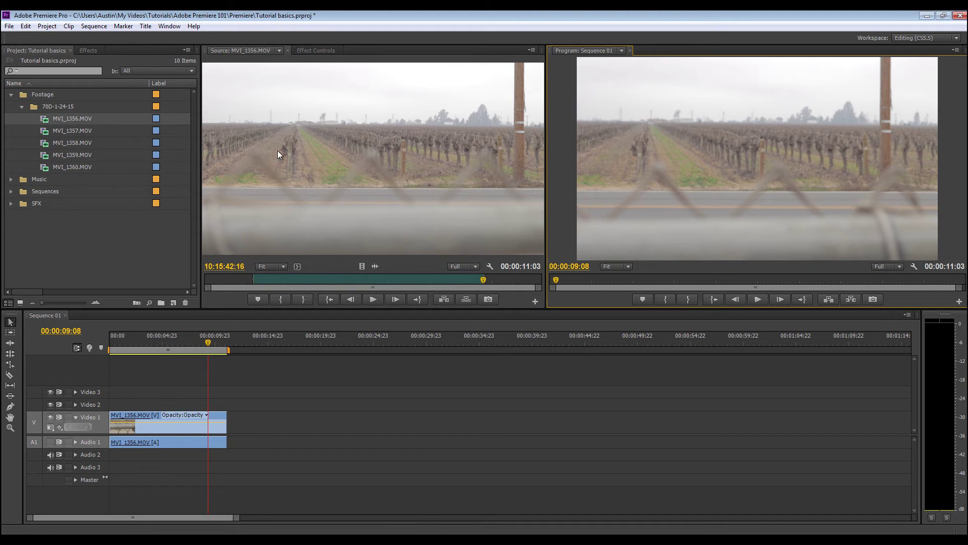
Place MVI_1357.MOV on Video 1 at about 15 seconds, leaving a gap after the first clip, and scrub to 00:00:19:01.
{"action": "double_click", "coordinate": [44, 133]}
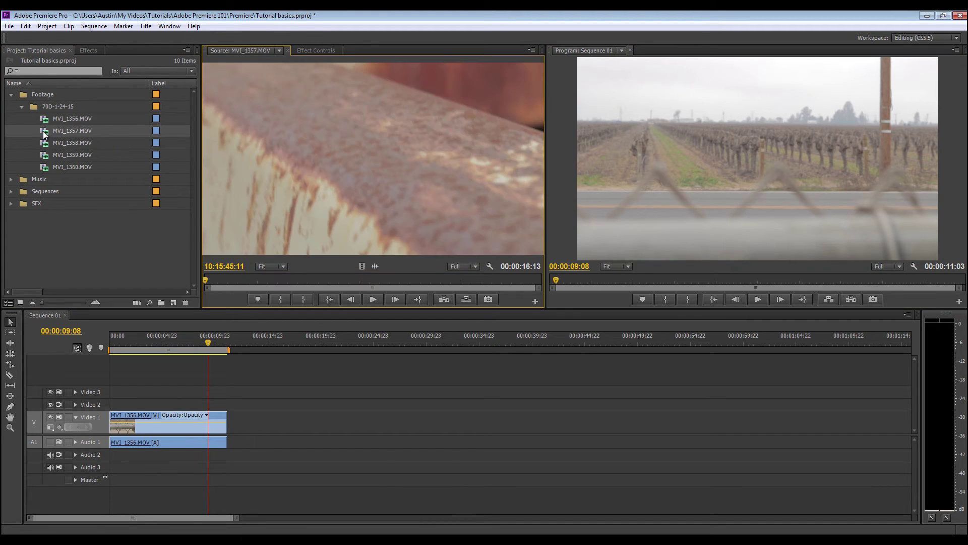
{"action": "left_click_drag", "start_coordinate": [46, 131], "coordinate": [273, 429]}
{"action": "left_click_drag", "start_coordinate": [280, 341], "coordinate": [309, 335]}
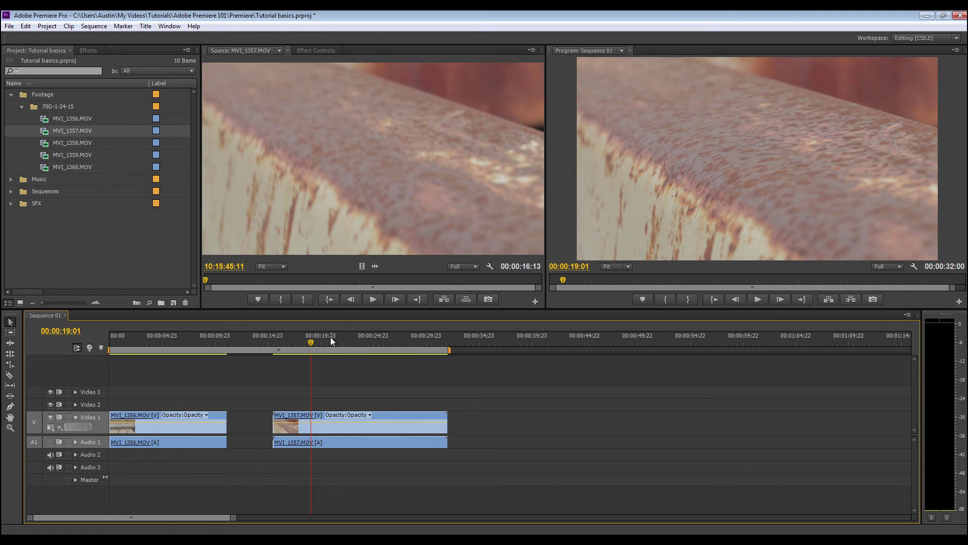
Trim the start of MVI_1357.MOV on Video 1 to the playhead at 00:00:19:09.
{"action": "mouse_move", "coordinate": [305, 340]}
{"action": "left_mouse_down"}
{"action": "mouse_move", "coordinate": [284, 337]}
{"action": "mouse_move", "coordinate": [313, 328]}
{"action": "left_mouse_up"}
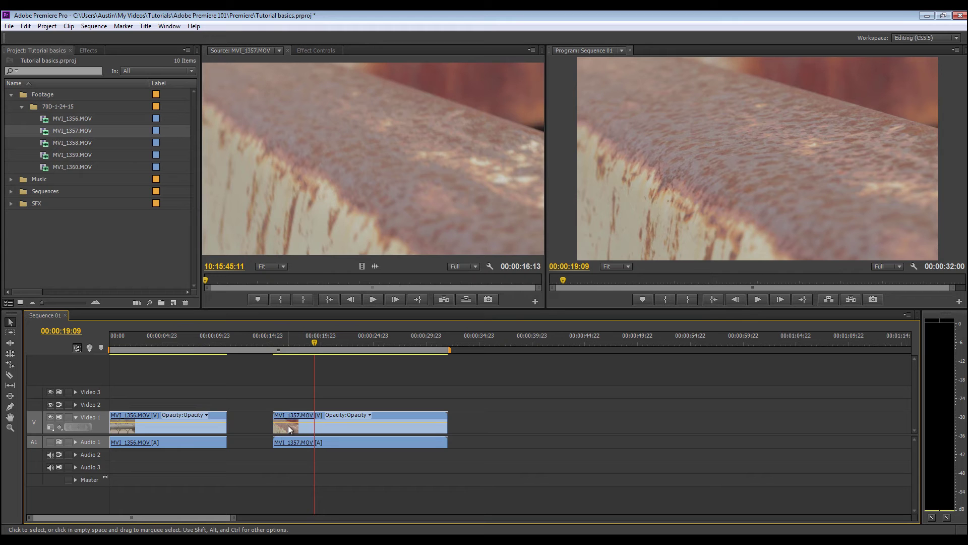
{"action": "left_click_drag", "start_coordinate": [295, 428], "coordinate": [289, 432]}
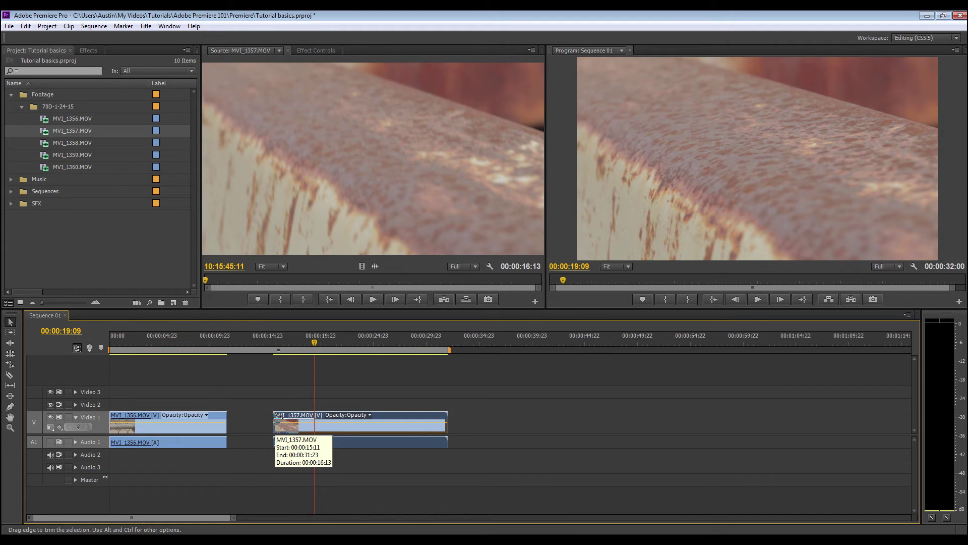
{"action": "left_click_drag", "start_coordinate": [277, 417], "coordinate": [317, 420]}
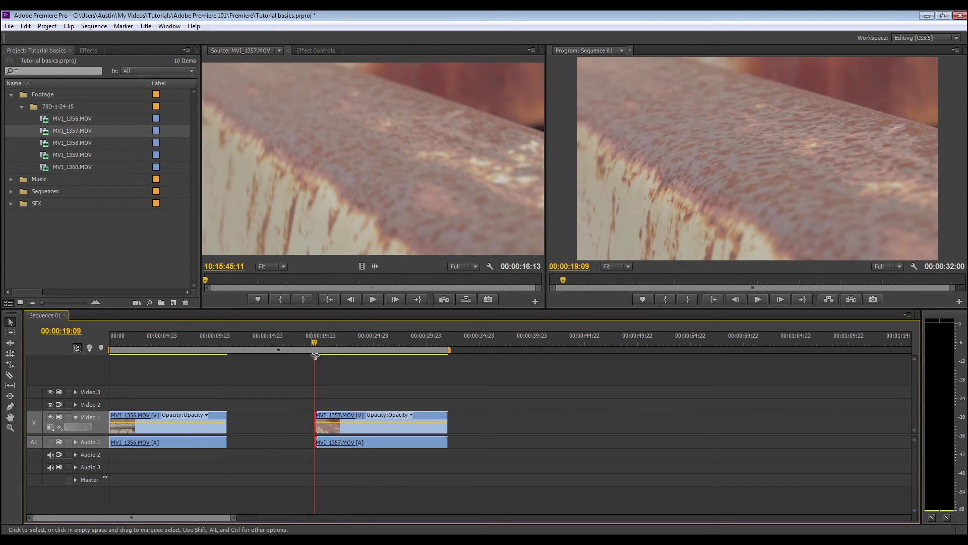
Play MVI_1357.MOV from 00:00:19:13, stop at 00:00:27:19, and trim the clip's end to about 00:00:28:06.
{"action": "left_click_drag", "start_coordinate": [314, 343], "coordinate": [316, 341]}
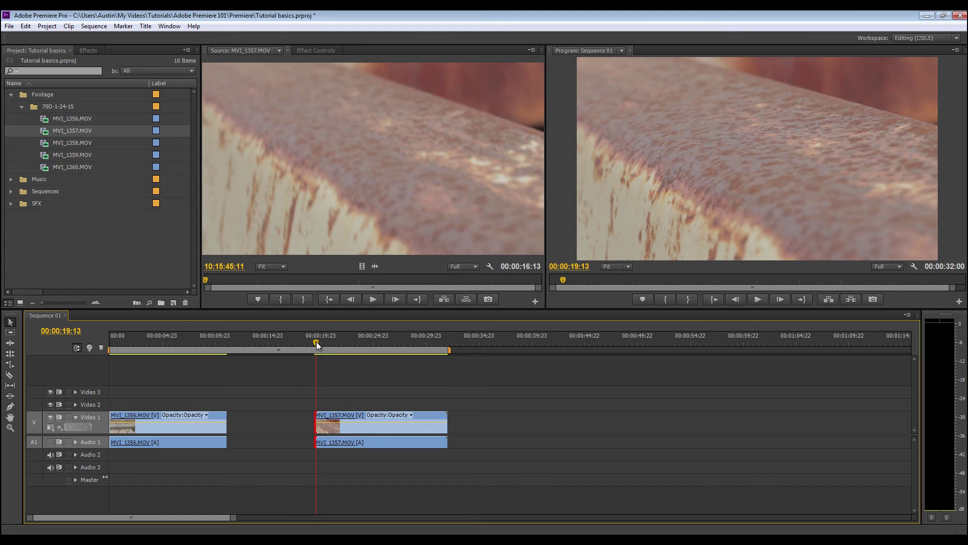
{"action": "left_click", "coordinate": [759, 301]}
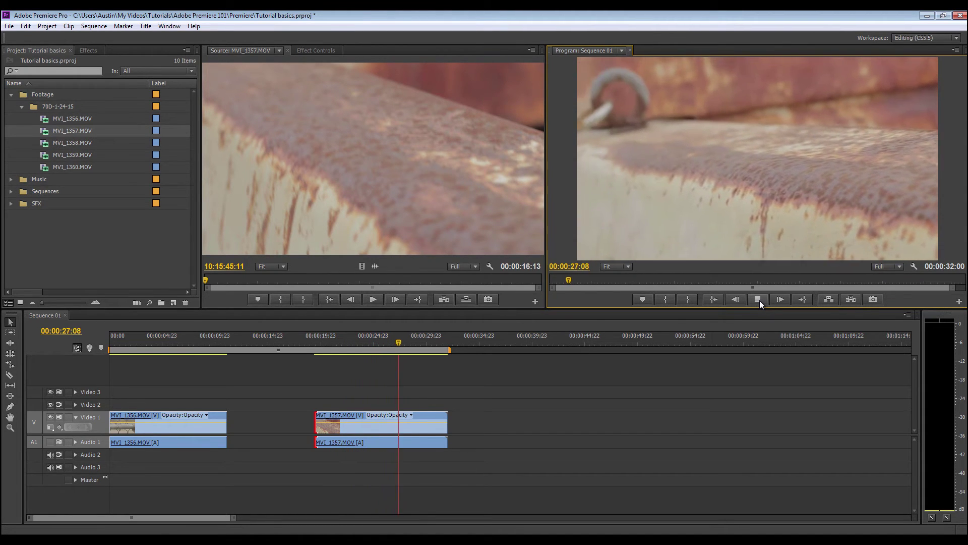
{"action": "left_click", "coordinate": [758, 299]}
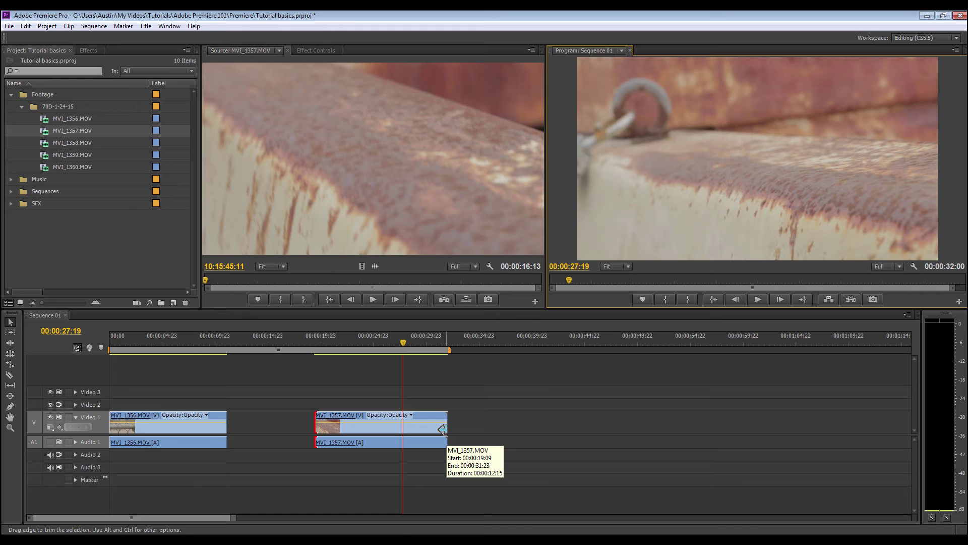
{"action": "left_click_drag", "start_coordinate": [442, 429], "coordinate": [407, 432]}
Toggle timeline snapping, position the playhead at 00:00:27:07 and trim the end of MVI_1357.MOV to it.
{"action": "left_click", "coordinate": [361, 336]}
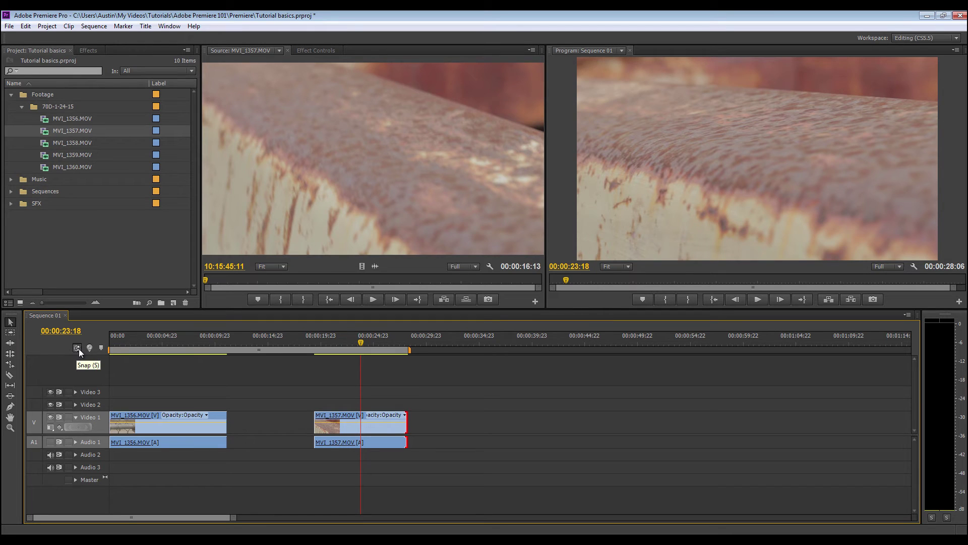
{"action": "left_click", "coordinate": [77, 348]}
{"action": "left_click_drag", "start_coordinate": [373, 338], "coordinate": [399, 337]}
{"action": "left_click_drag", "start_coordinate": [407, 429], "coordinate": [397, 429]}
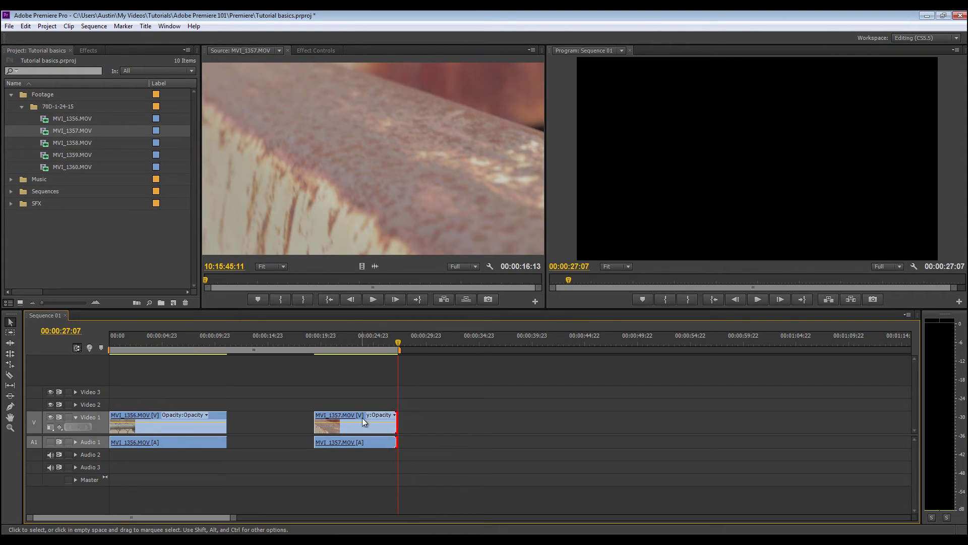
Play Sequence 01 from 00:00:10:01 into the gap between the clips and stop at 00:00:14:00.
{"action": "left_click", "coordinate": [216, 343]}
{"action": "left_click_drag", "start_coordinate": [216, 343], "coordinate": [213, 346]}
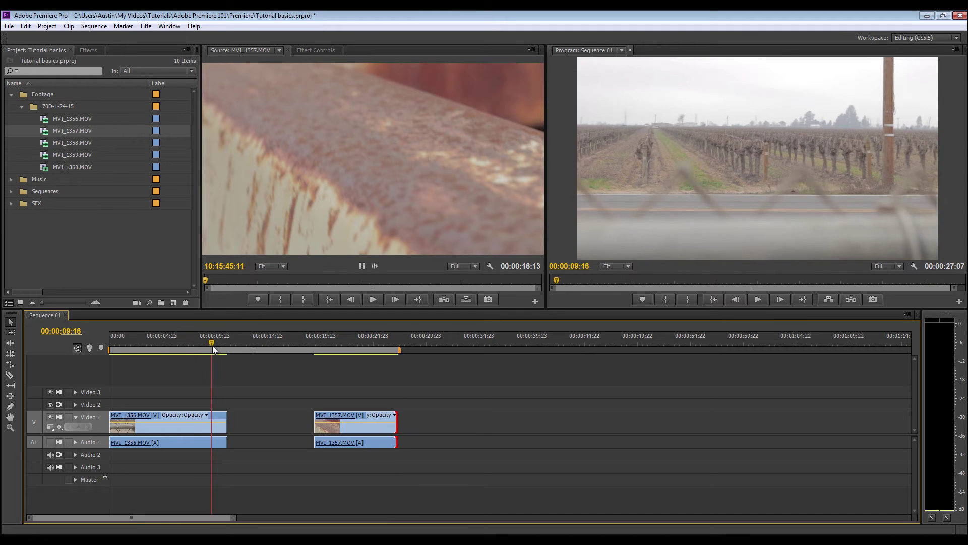
{"action": "left_click_drag", "start_coordinate": [213, 347], "coordinate": [215, 346]}
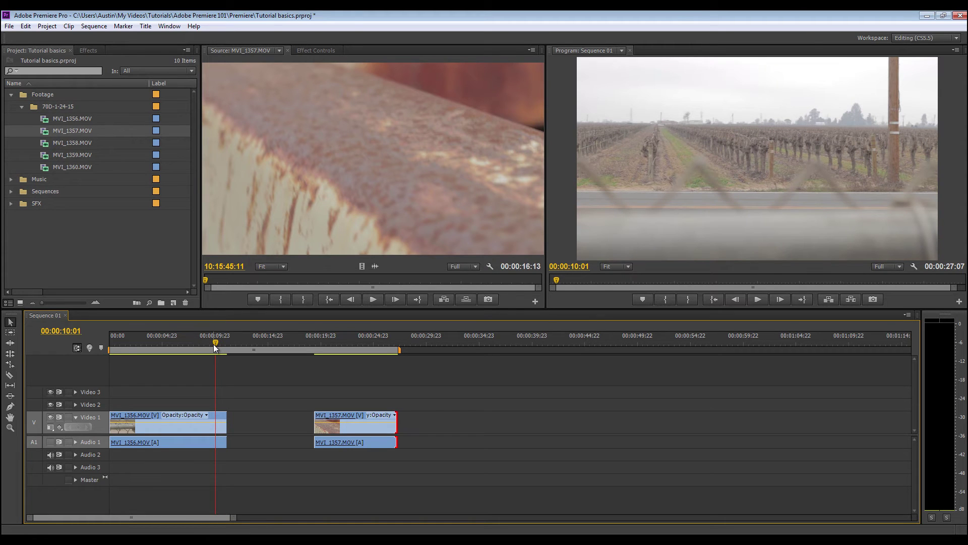
{"action": "key", "text": "space"}
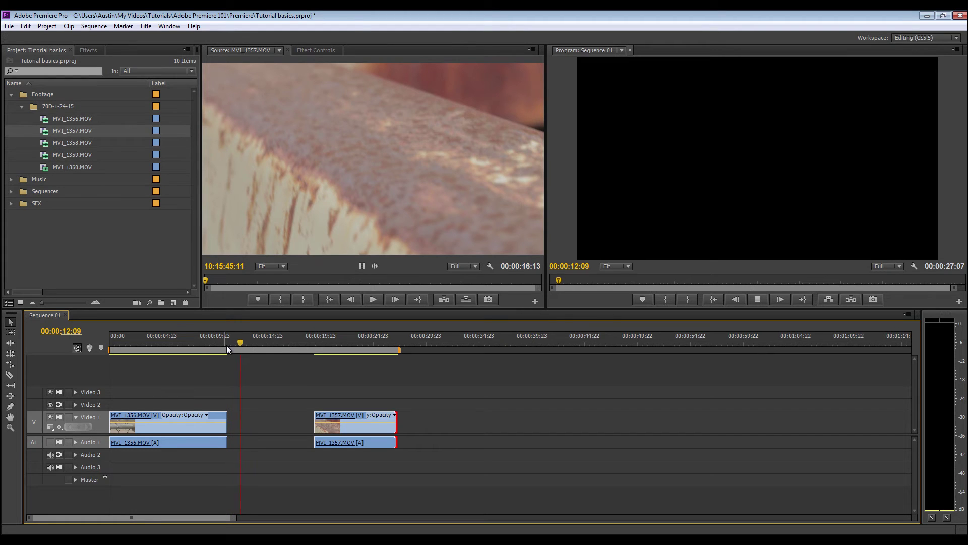
{"action": "key", "text": "space"}
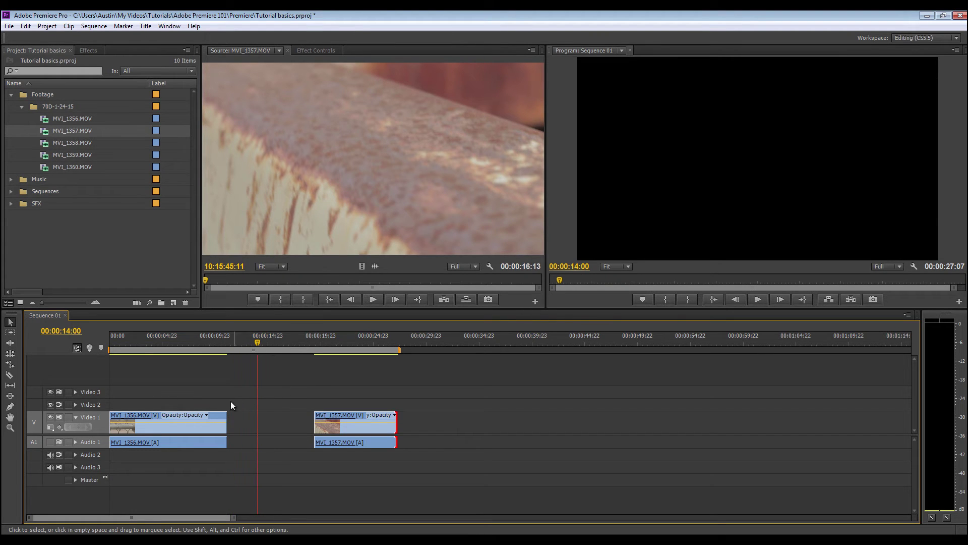
Move MVI_1357.MOV with its audio directly against the end of MVI_1356.MOV to close the gap.
{"action": "left_click_drag", "start_coordinate": [228, 388], "coordinate": [310, 411]}
{"action": "left_click_drag", "start_coordinate": [312, 409], "coordinate": [316, 408]}
{"action": "left_click", "coordinate": [328, 428]}
{"action": "left_click_drag", "start_coordinate": [336, 429], "coordinate": [254, 435]}
Play Sequence 01 across the cut from 00:00:10:03 and stop at 00:00:15:02.
{"action": "left_click_drag", "start_coordinate": [225, 343], "coordinate": [217, 347]}
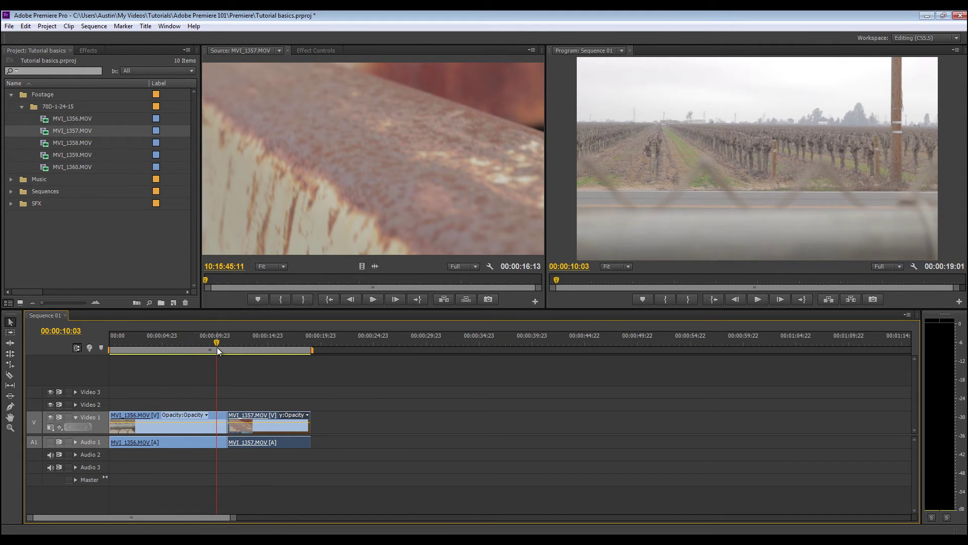
{"action": "left_click", "coordinate": [755, 299]}
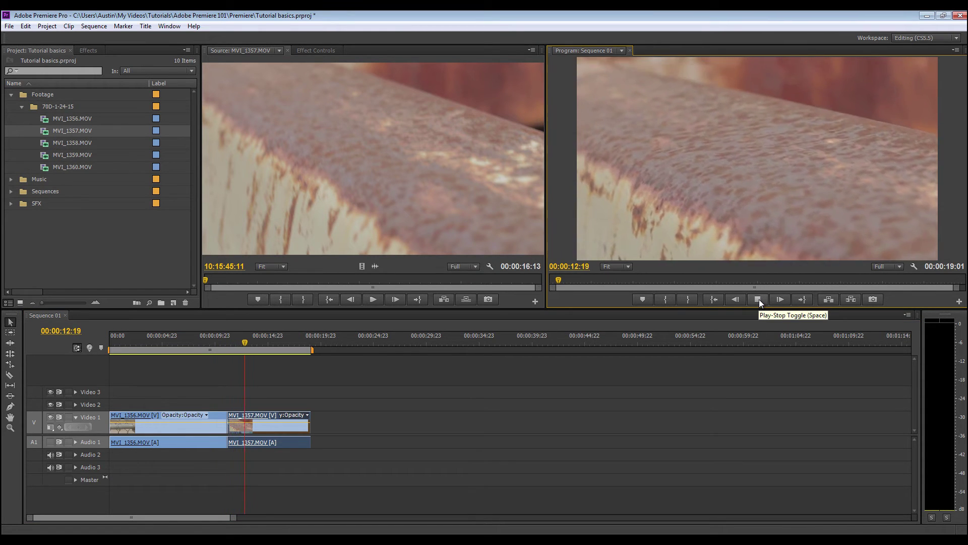
{"action": "left_click", "coordinate": [759, 298]}
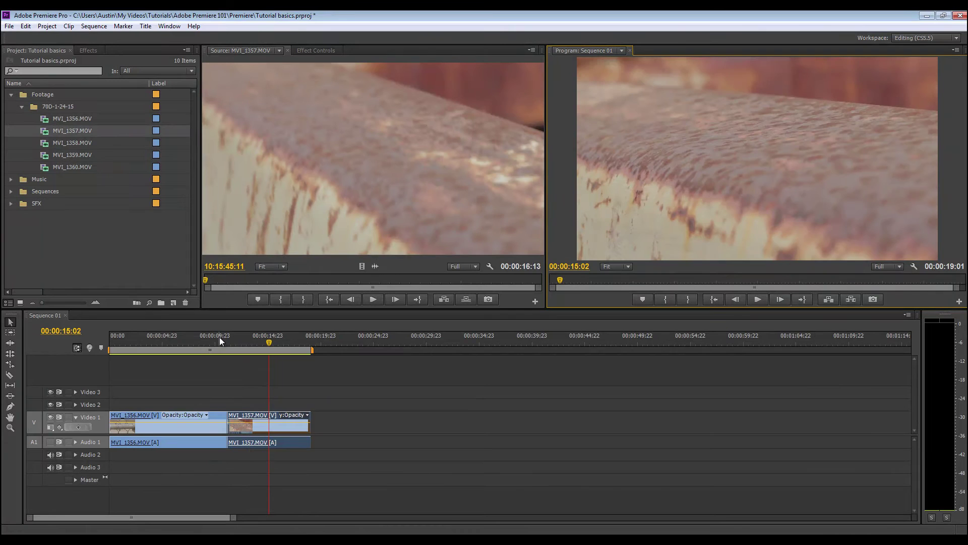
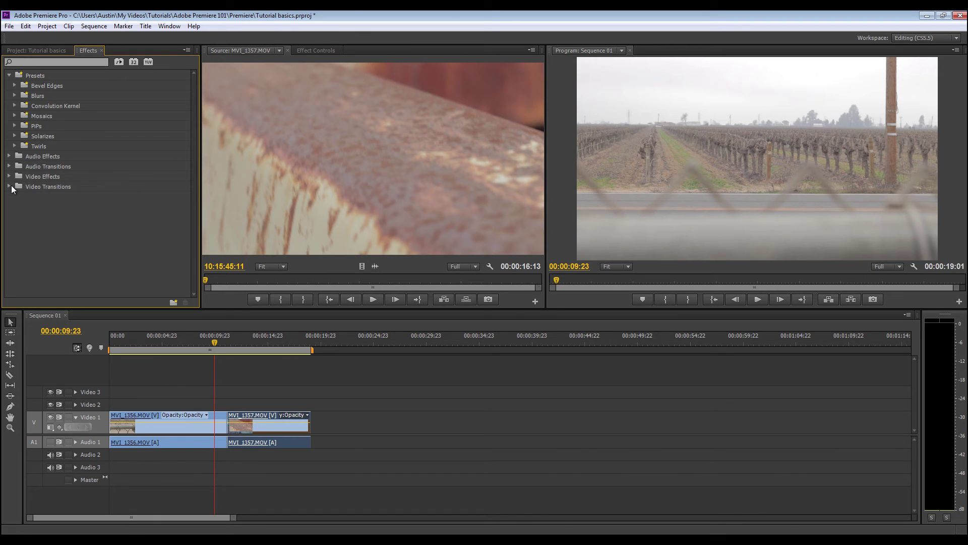
Apply the Dip to Black video transition at the cut between MVI_1356.MOV and MVI_1357.MOV, and play it back until 00:00:14:04.
{"action": "left_click", "coordinate": [9, 186]}
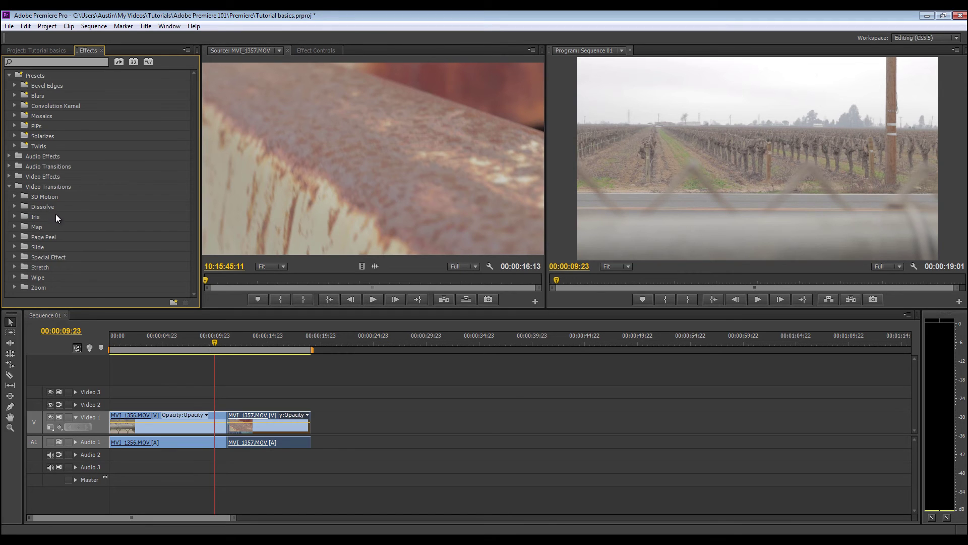
{"action": "left_click", "coordinate": [14, 207]}
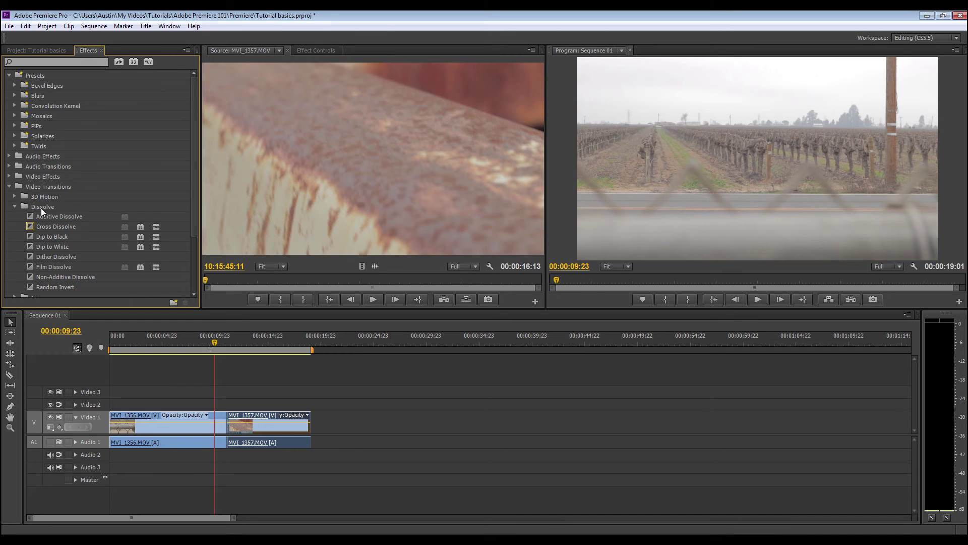
{"action": "scroll", "coordinate": [78, 209], "scroll_direction": "down", "scroll_amount": 1}
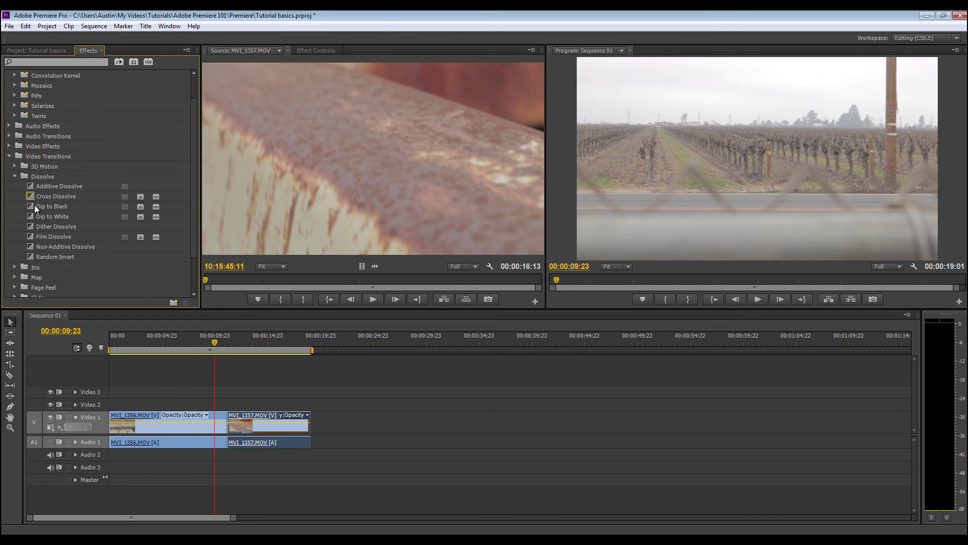
{"action": "mouse_move", "coordinate": [31, 205]}
{"action": "left_mouse_down"}
{"action": "mouse_move", "coordinate": [277, 353]}
{"action": "mouse_move", "coordinate": [35, 207]}
{"action": "left_mouse_up"}
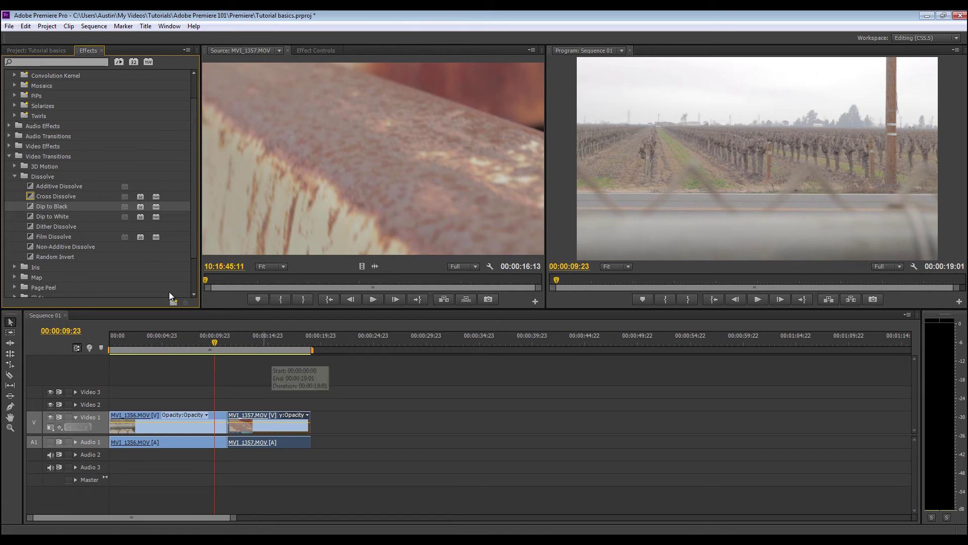
{"action": "left_click_drag", "start_coordinate": [29, 206], "coordinate": [287, 414]}
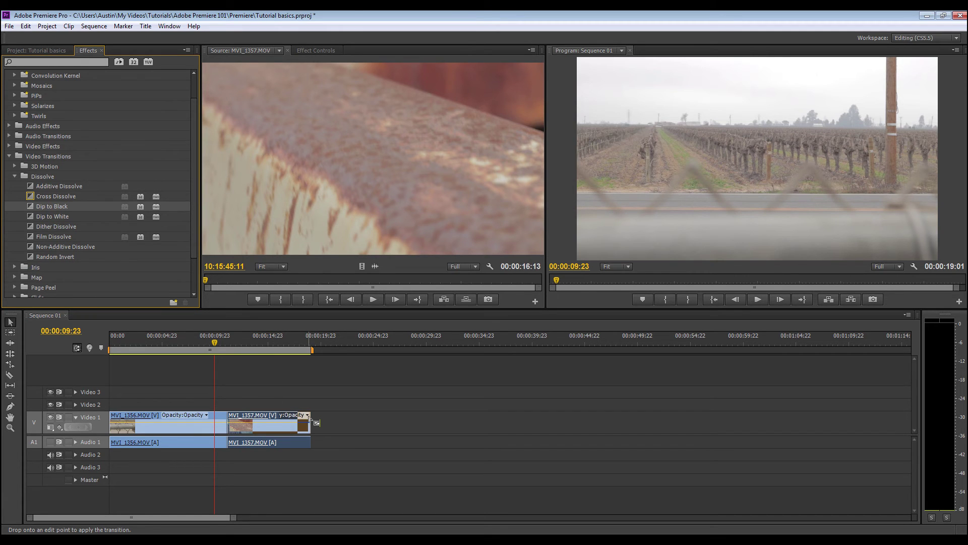
{"action": "left_click_drag", "start_coordinate": [309, 418], "coordinate": [233, 423]}
{"action": "left_click_drag", "start_coordinate": [306, 420], "coordinate": [309, 419]}
{"action": "left_click_drag", "start_coordinate": [300, 416], "coordinate": [230, 416]}
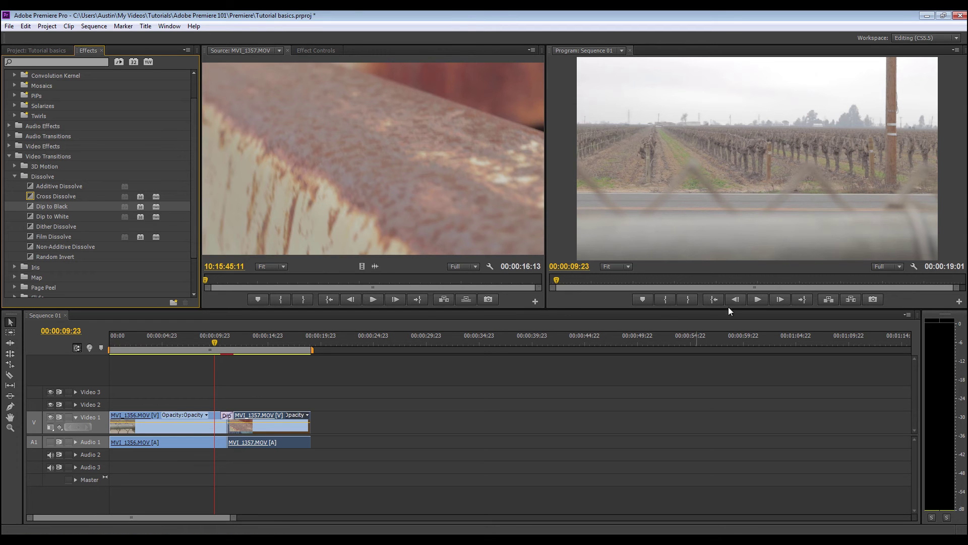
{"action": "left_click", "coordinate": [756, 299]}
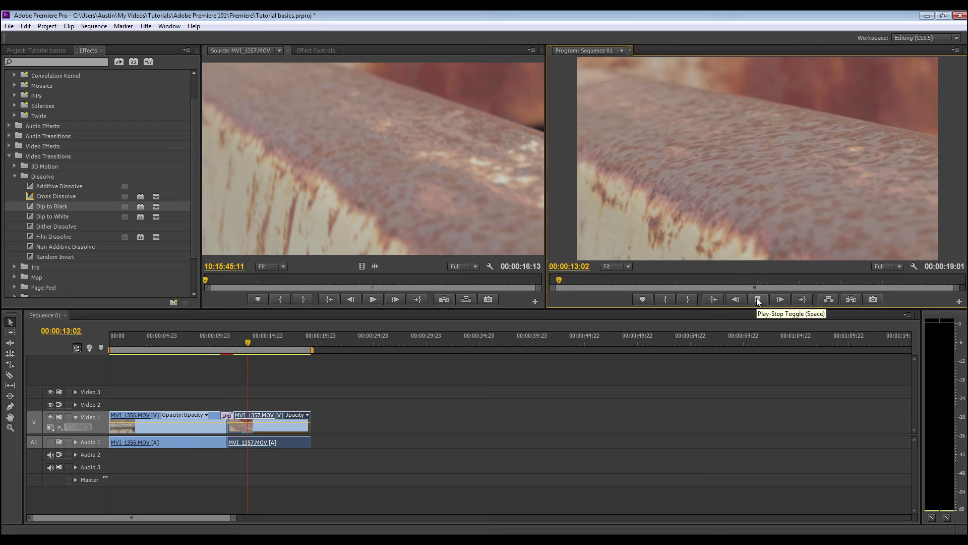
{"action": "left_click", "coordinate": [756, 299]}
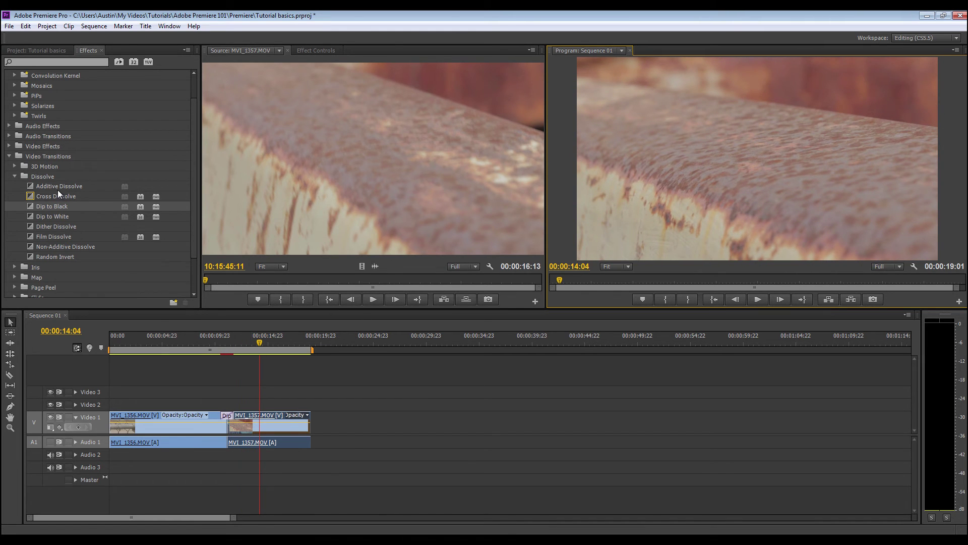
Select the Dip to Black transition between the two clips and open its effect controls.
{"action": "left_click", "coordinate": [228, 416]}
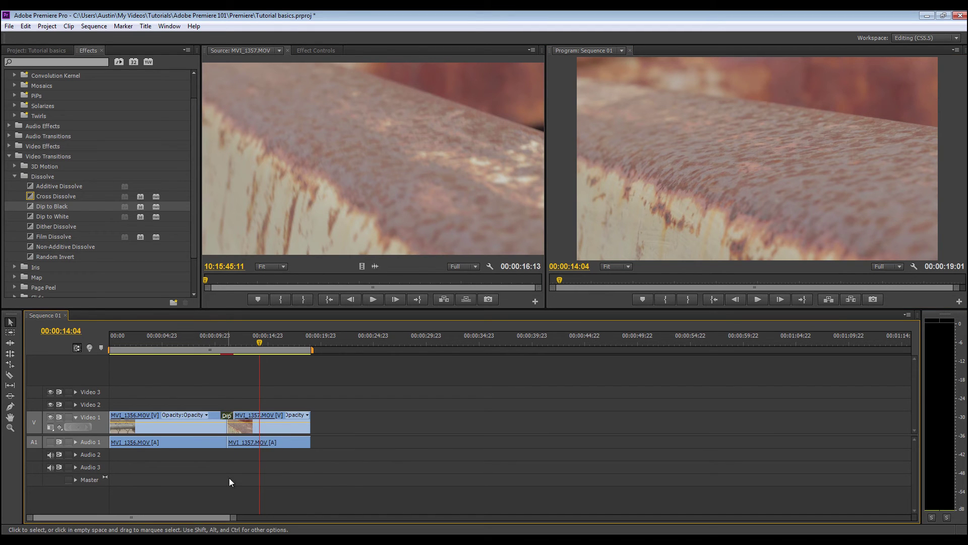
{"action": "left_click_drag", "start_coordinate": [232, 517], "coordinate": [567, 516]}
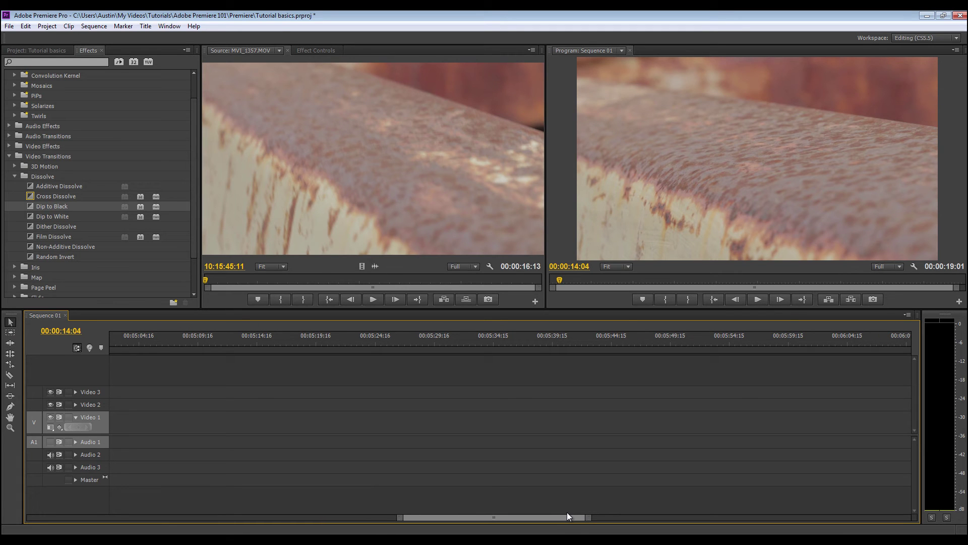
{"action": "left_click_drag", "start_coordinate": [567, 512], "coordinate": [670, 517]}
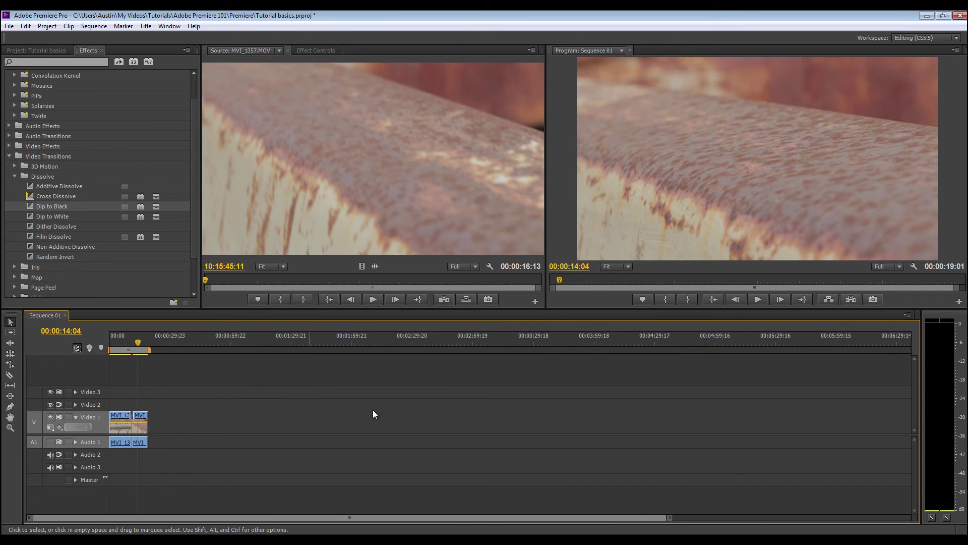
{"action": "left_click_drag", "start_coordinate": [671, 517], "coordinate": [401, 507]}
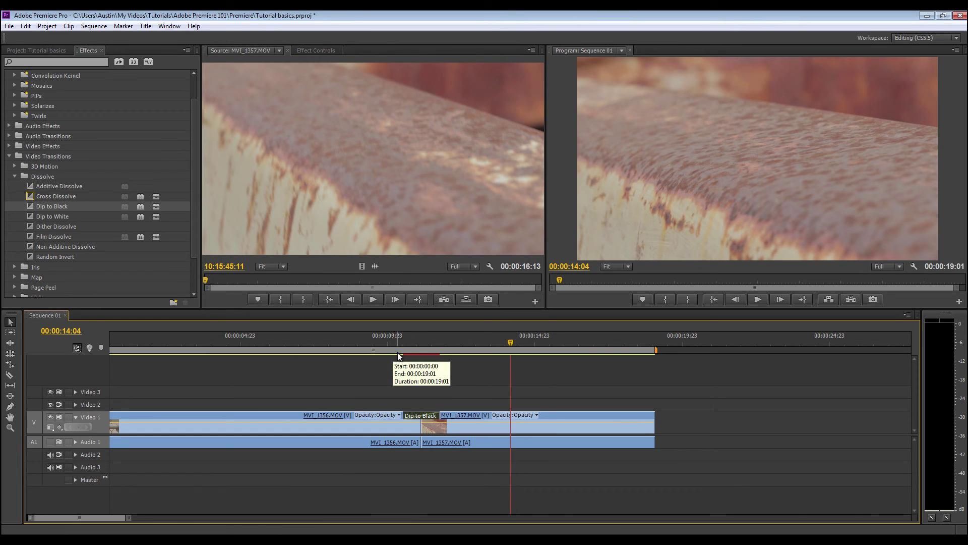
{"action": "left_click", "coordinate": [420, 416]}
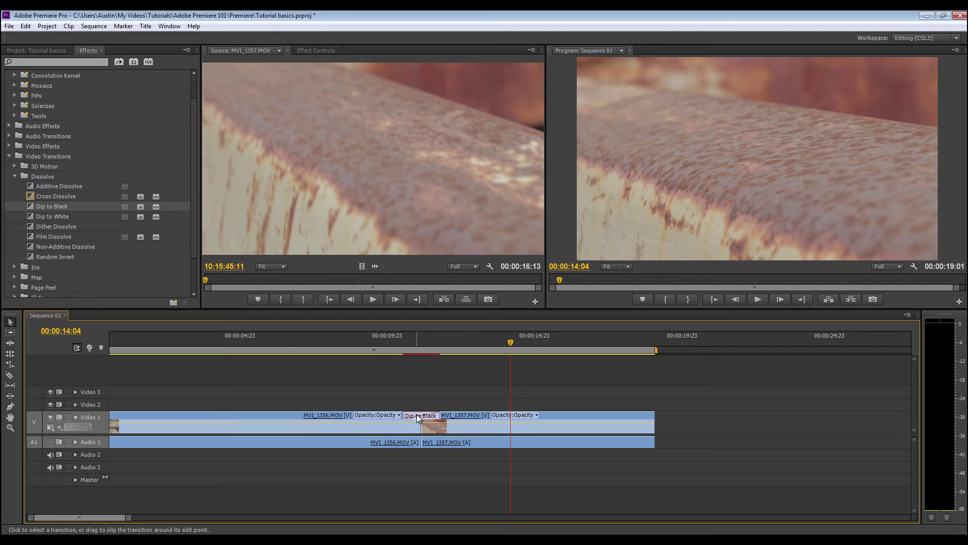
{"action": "left_click", "coordinate": [426, 474]}
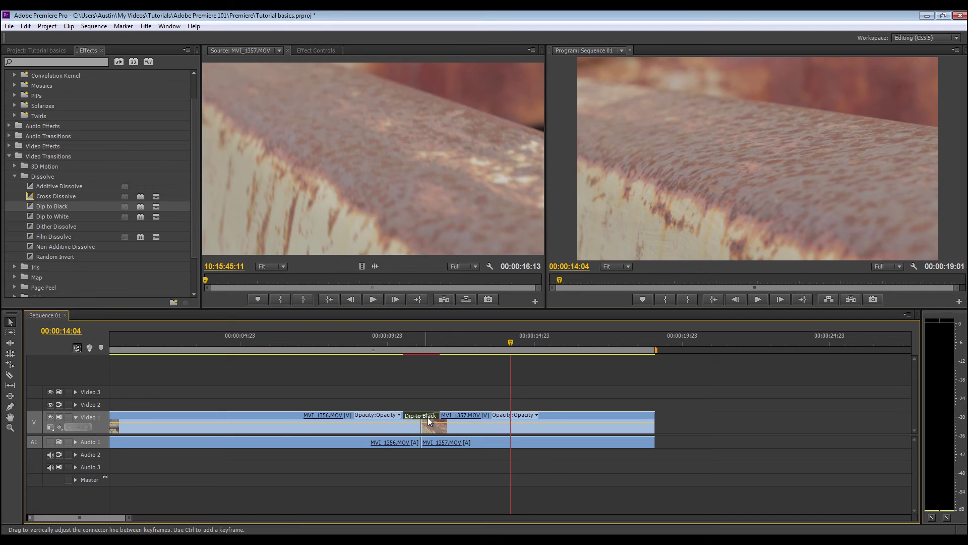
{"action": "left_click", "coordinate": [314, 50]}
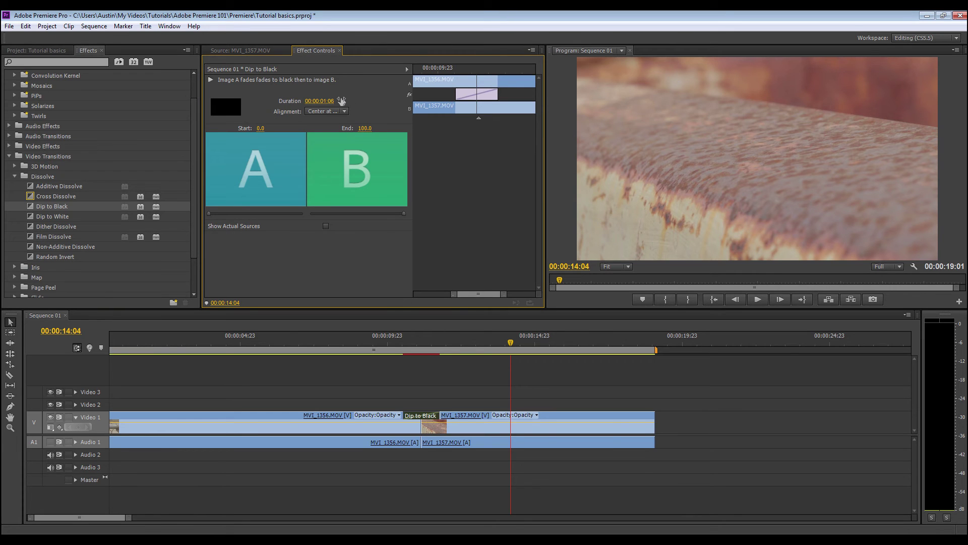
Set the duration of the Dip to Black transition to 00:00:00:15.
{"action": "left_click", "coordinate": [323, 101]}
{"action": "type", "text": "406"}
{"action": "left_click_drag", "start_coordinate": [328, 103], "coordinate": [317, 129]}
{"action": "left_click_drag", "start_coordinate": [330, 103], "coordinate": [330, 104]}
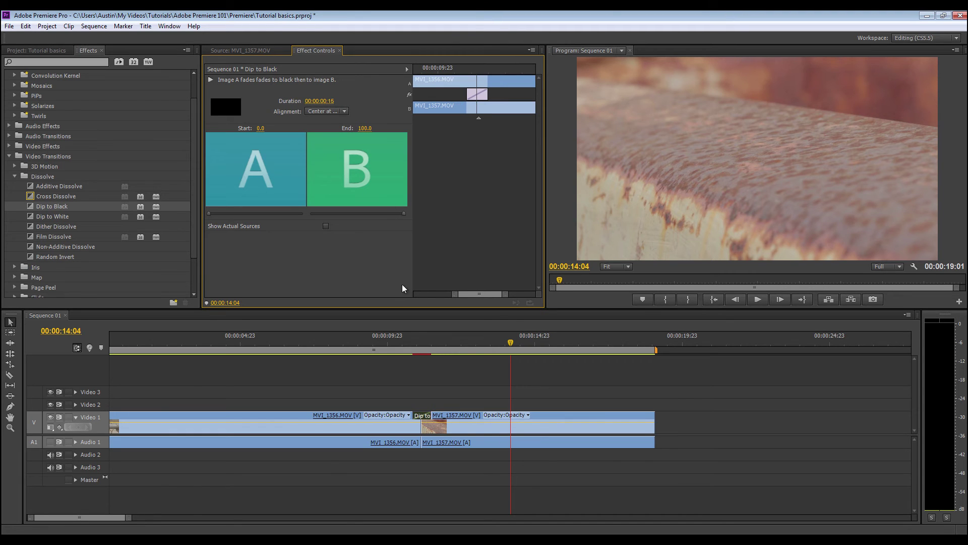
Play the shortened Dip to Black transition from 00:00:09:23 and stop at 00:00:14:08.
{"action": "left_click_drag", "start_coordinate": [389, 340], "coordinate": [387, 339]}
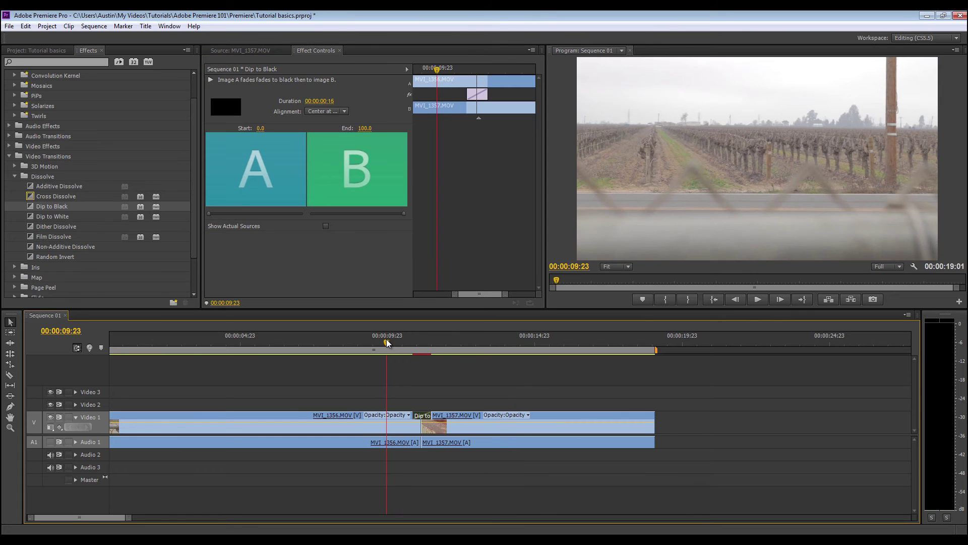
{"action": "left_click", "coordinate": [758, 299]}
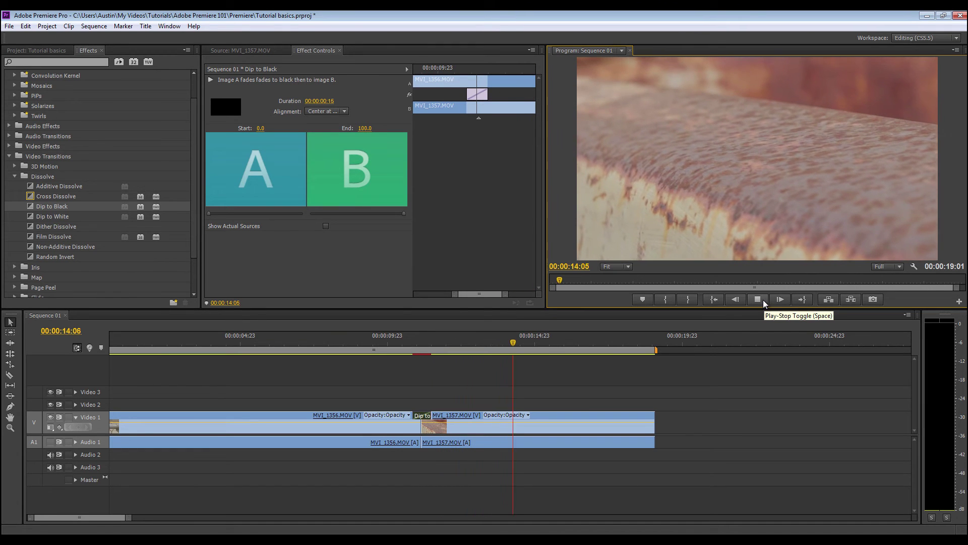
{"action": "left_click", "coordinate": [764, 300]}
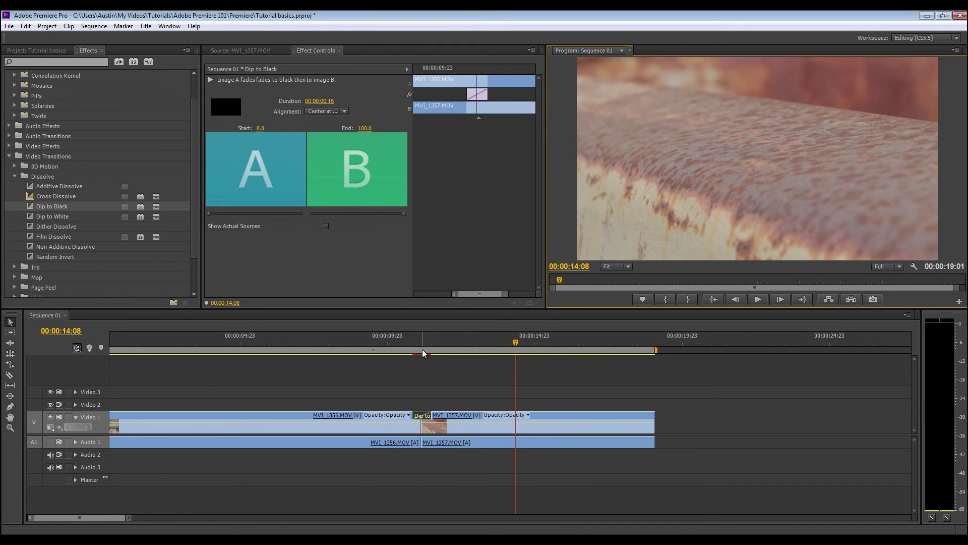
Remove the Dip to Black transition between MVI_1356.MOV and MVI_1357.MOV and scrub across the plain cut to 00:00:11:05.
{"action": "left_click_drag", "start_coordinate": [423, 350], "coordinate": [426, 348]}
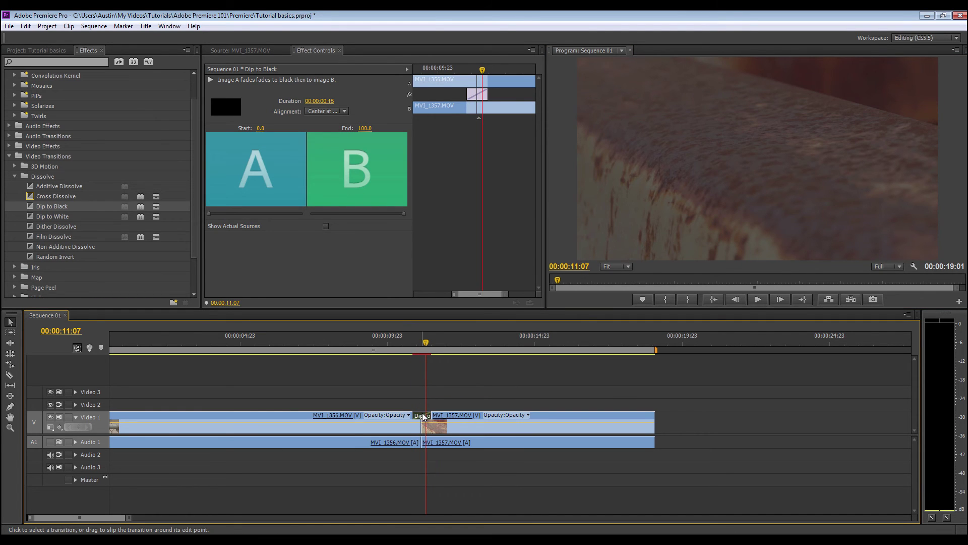
{"action": "key", "text": "Delete"}
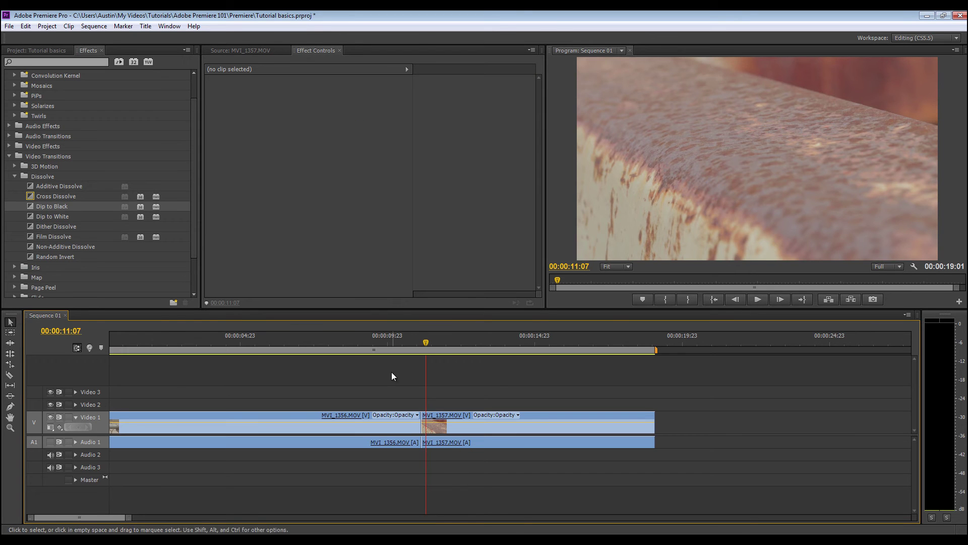
{"action": "left_click", "coordinate": [411, 343]}
{"action": "key", "text": "space"}
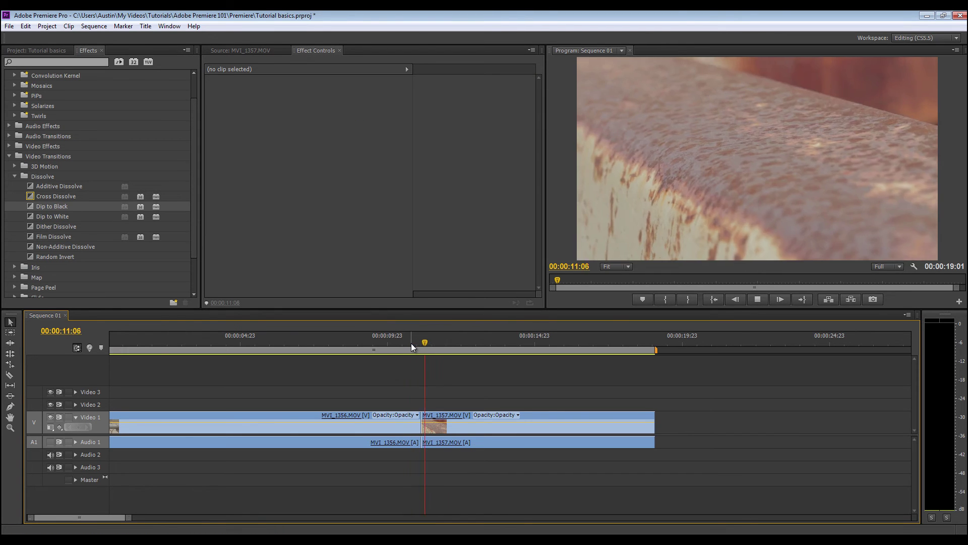
{"action": "left_click", "coordinate": [418, 346]}
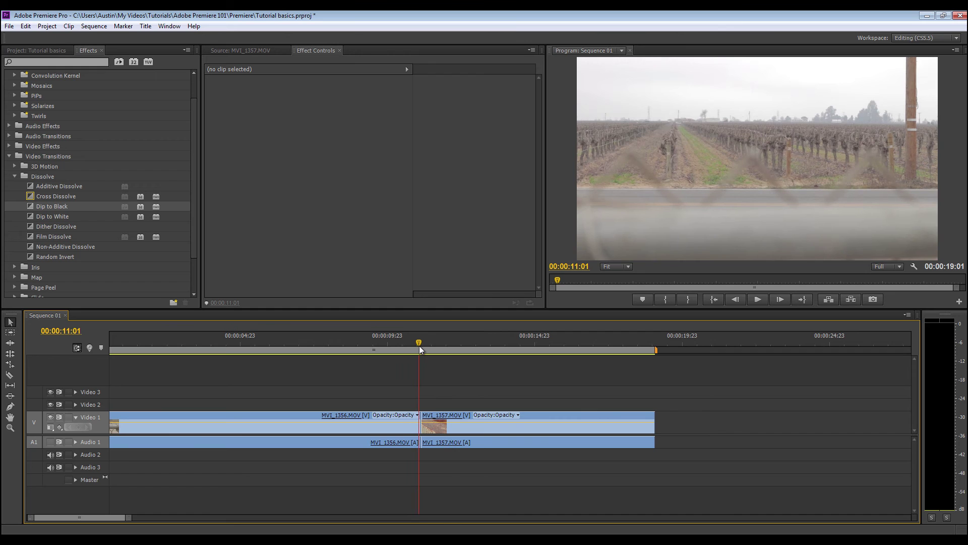
{"action": "left_click_drag", "start_coordinate": [419, 344], "coordinate": [424, 344]}
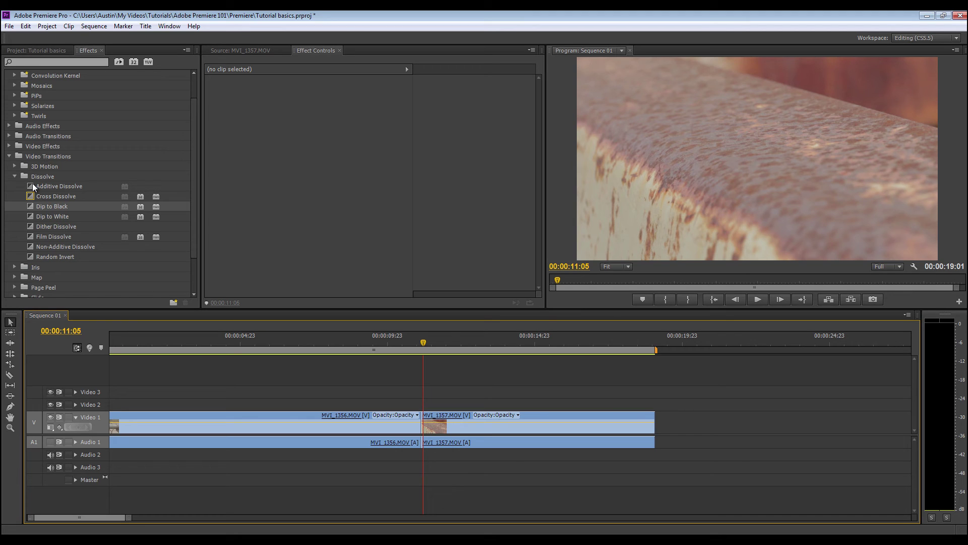
Apply the Additive Dissolve video transition at the cut between MVI_1356.MOV and MVI_1357.MOV, and preview it, ending at 00:00:11:03.
{"action": "left_click_drag", "start_coordinate": [32, 186], "coordinate": [499, 425]}
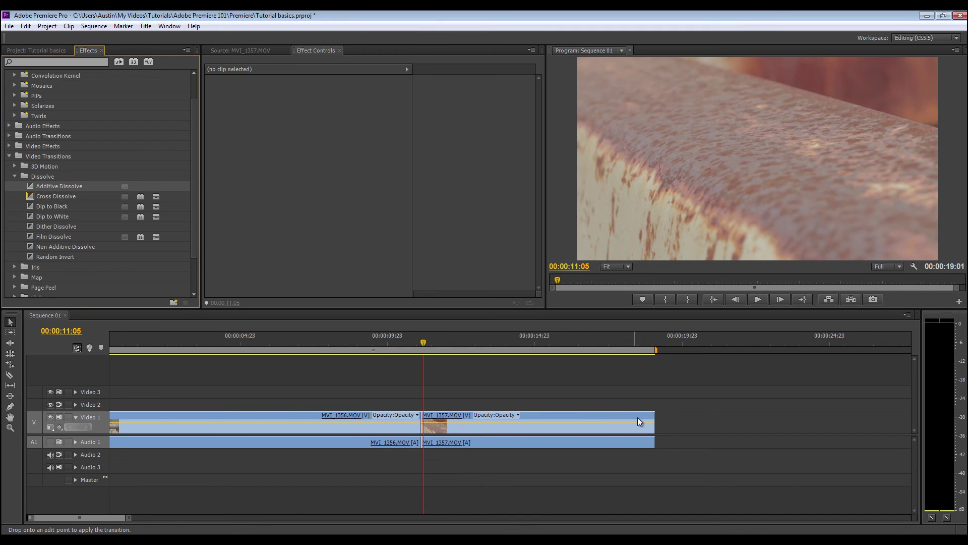
{"action": "left_click_drag", "start_coordinate": [637, 421], "coordinate": [423, 423]}
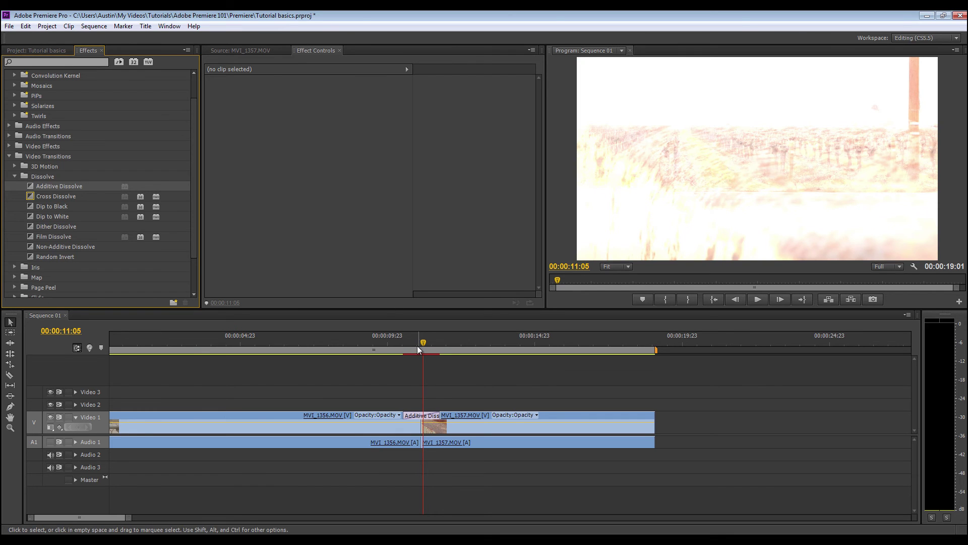
{"action": "left_click_drag", "start_coordinate": [417, 348], "coordinate": [345, 345]}
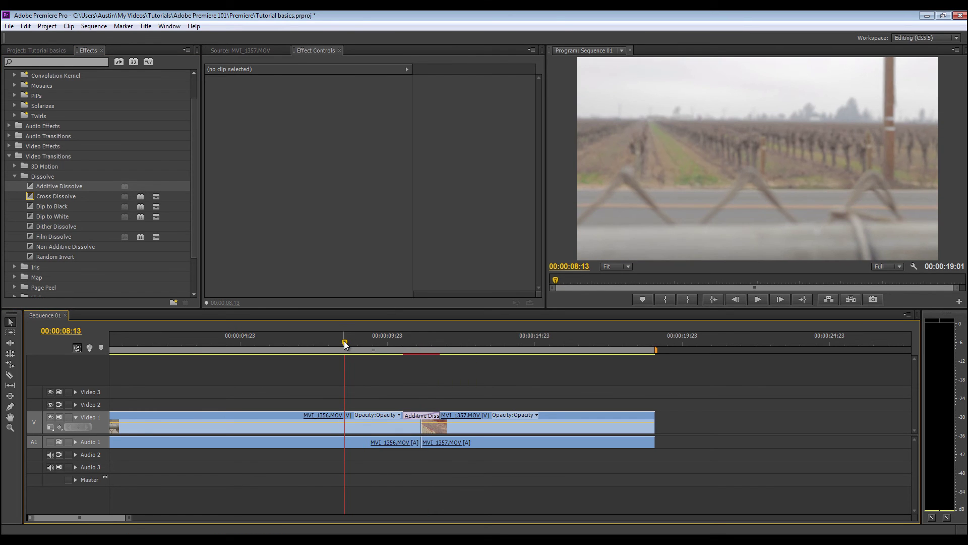
{"action": "key", "text": "space"}
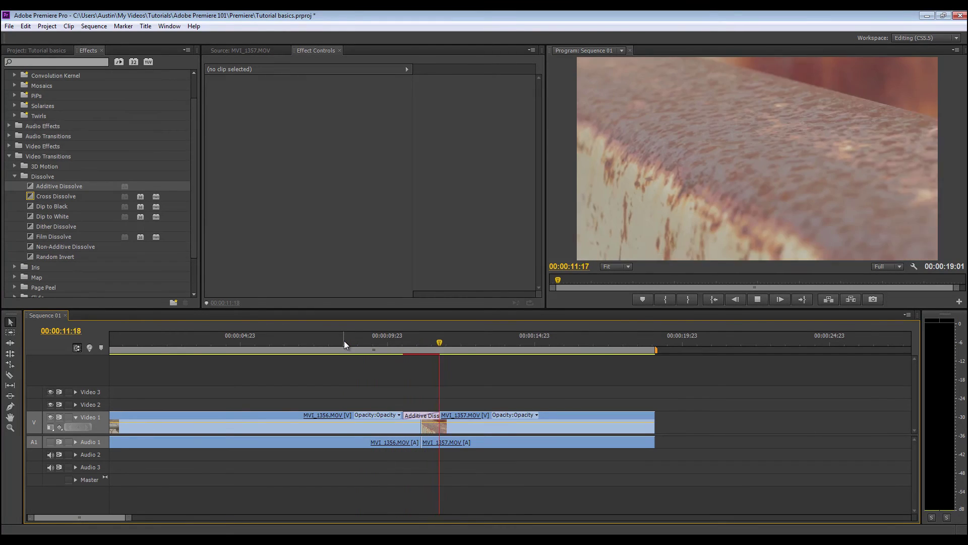
{"action": "left_click_drag", "start_coordinate": [416, 345], "coordinate": [367, 345]}
{"action": "left_click", "coordinate": [761, 300]}
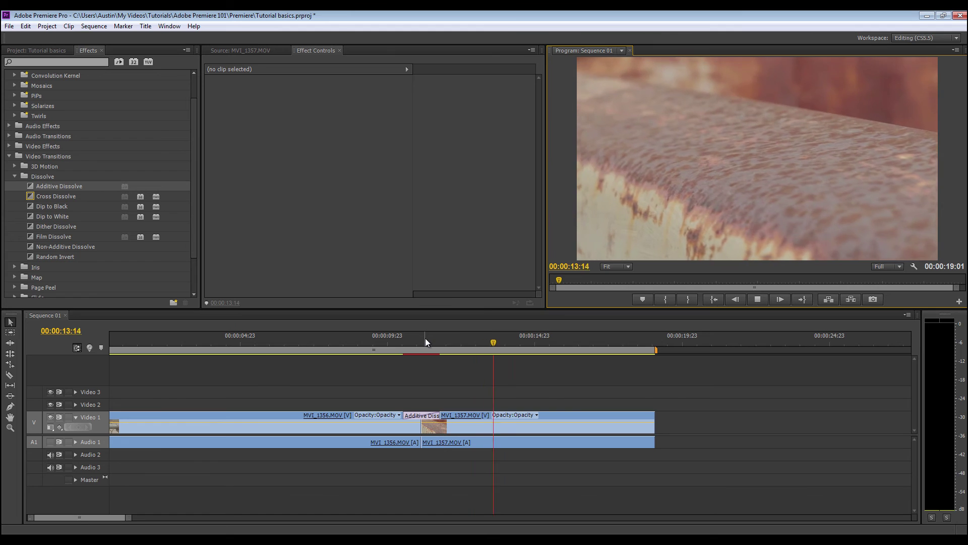
{"action": "left_click", "coordinate": [425, 340]}
{"action": "left_click_drag", "start_coordinate": [425, 339], "coordinate": [421, 342]}
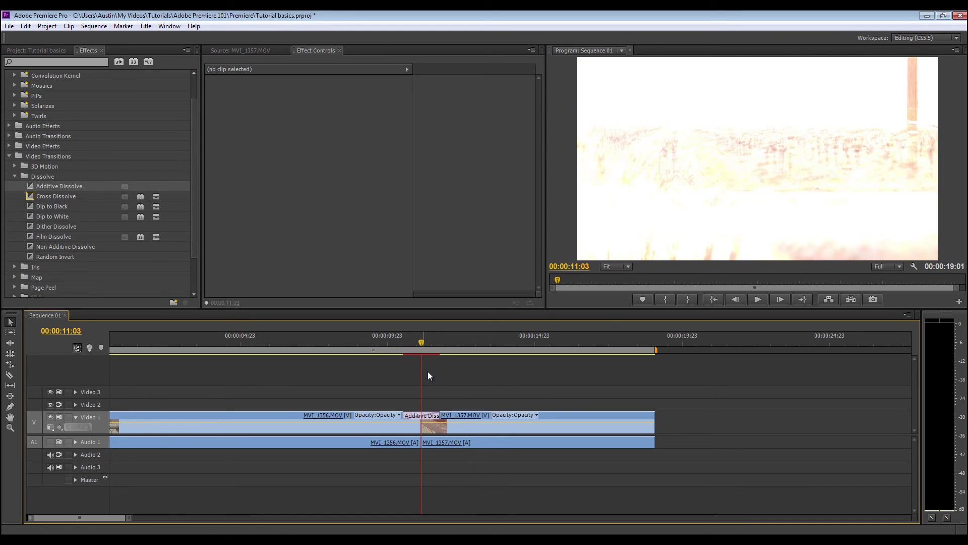
Set the duration of the Additive Dissolve transition to 00:00:00:20 and play back the shortened transition.
{"action": "left_click", "coordinate": [435, 412]}
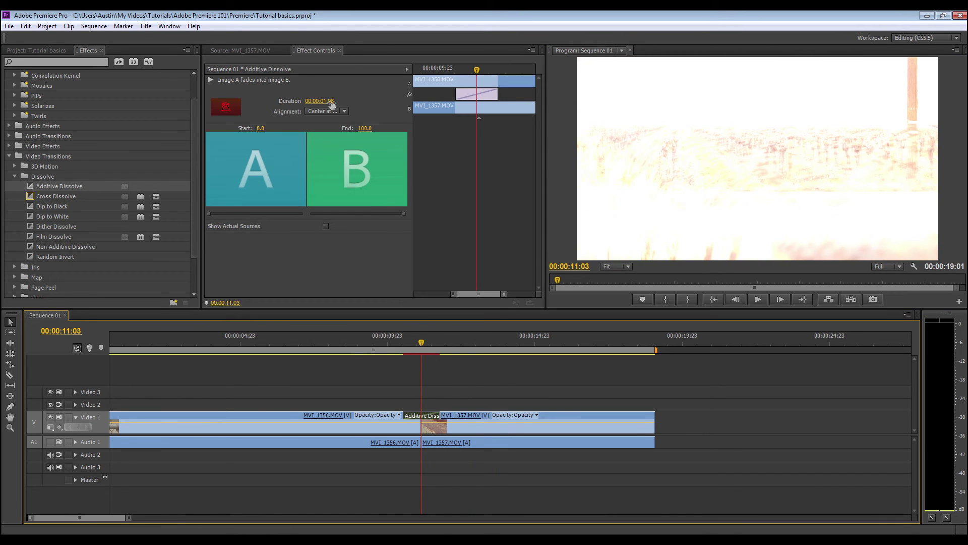
{"action": "left_click_drag", "start_coordinate": [332, 103], "coordinate": [327, 104]}
{"action": "left_click", "coordinate": [325, 102]}
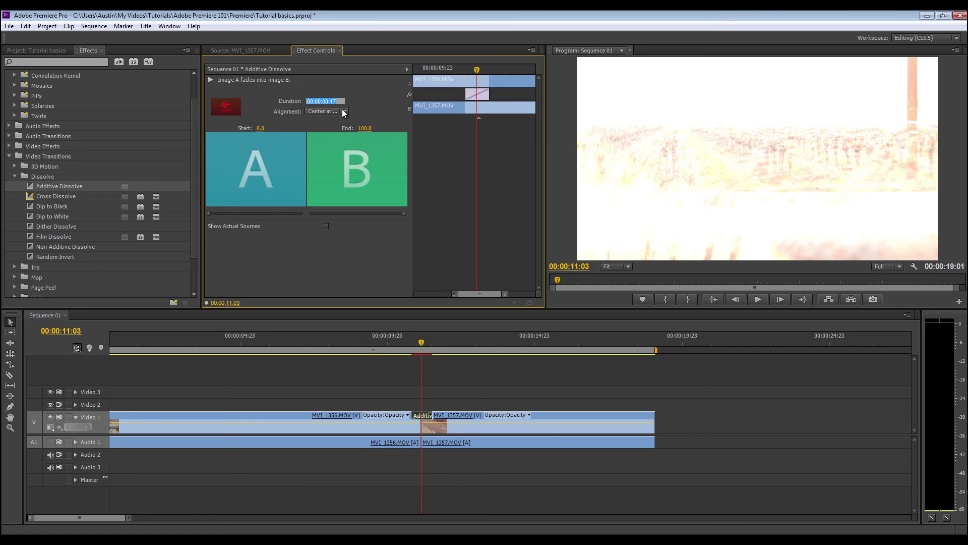
{"action": "key", "text": "End"}
{"action": "key", "text": "Return"}
{"action": "left_click_drag", "start_coordinate": [403, 342], "coordinate": [396, 341]}
{"action": "key", "text": "space"}
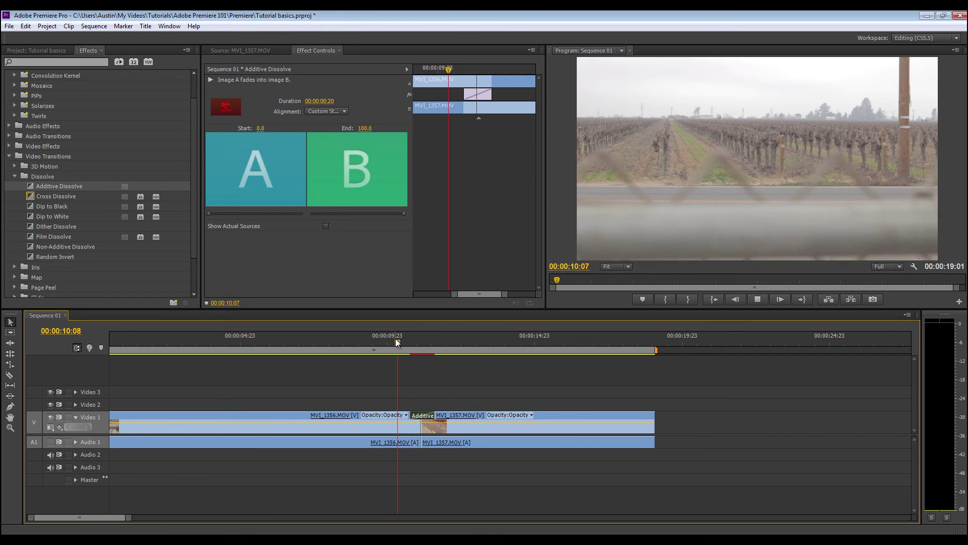
Load MVI_1358.MOV from the 70D-1-24-15 bin for source viewing and scrub through it to 10:16:09:06.
{"action": "left_click_drag", "start_coordinate": [128, 518], "coordinate": [292, 511]}
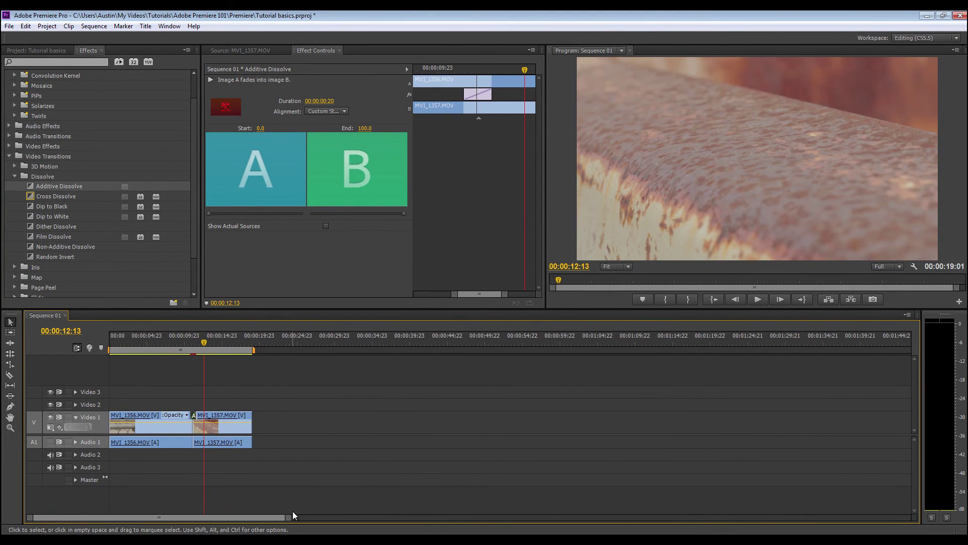
{"action": "left_click", "coordinate": [44, 50]}
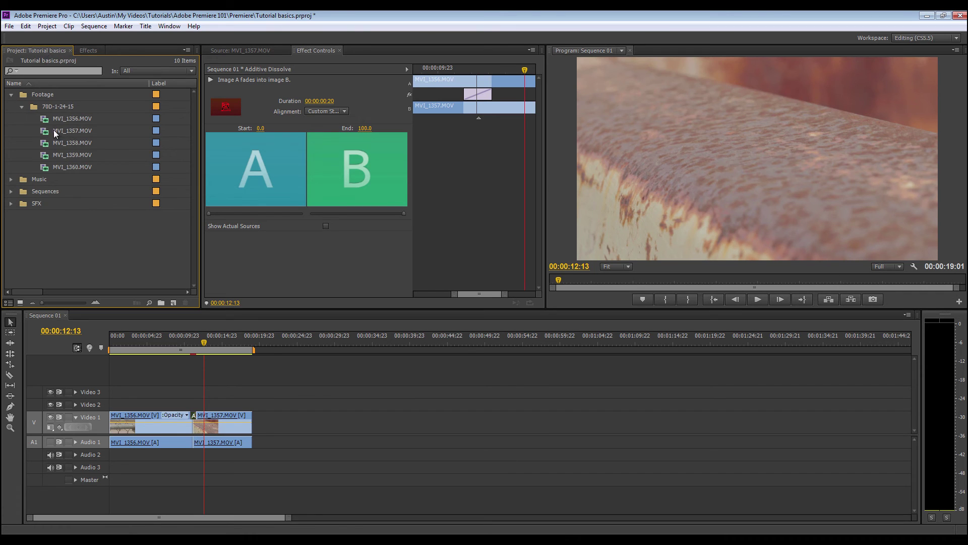
{"action": "double_click", "coordinate": [44, 148]}
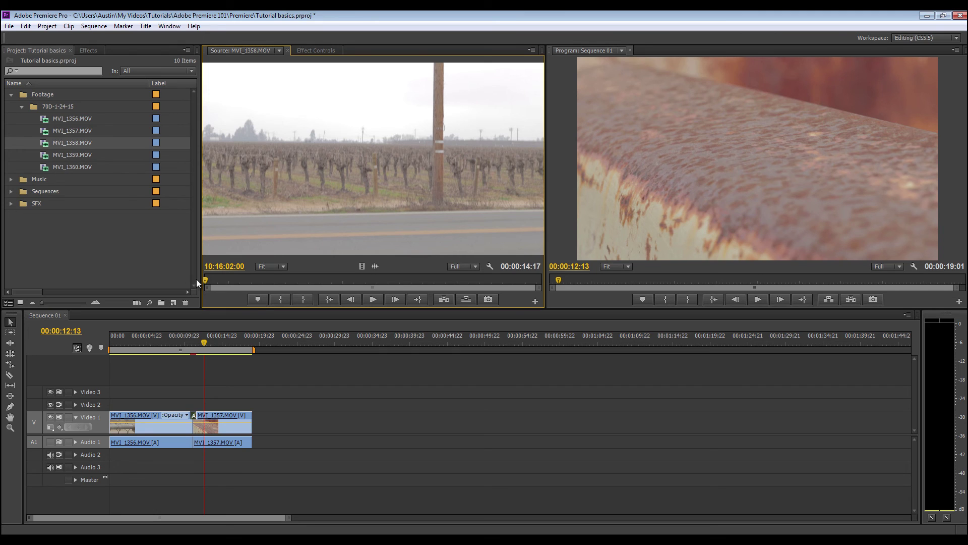
{"action": "left_click_drag", "start_coordinate": [206, 279], "coordinate": [229, 278]}
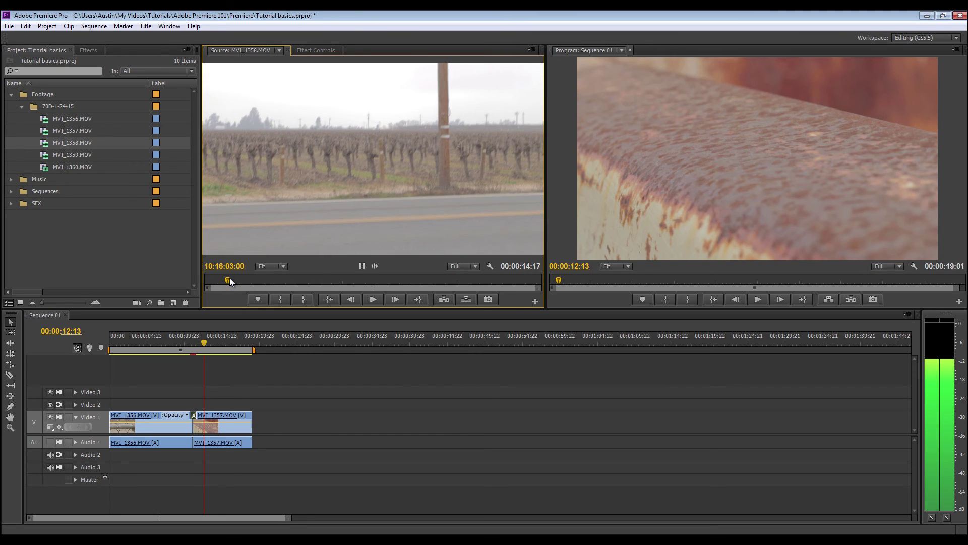
{"action": "left_click_drag", "start_coordinate": [259, 281], "coordinate": [289, 279]}
{"action": "left_click_drag", "start_coordinate": [266, 281], "coordinate": [368, 275]}
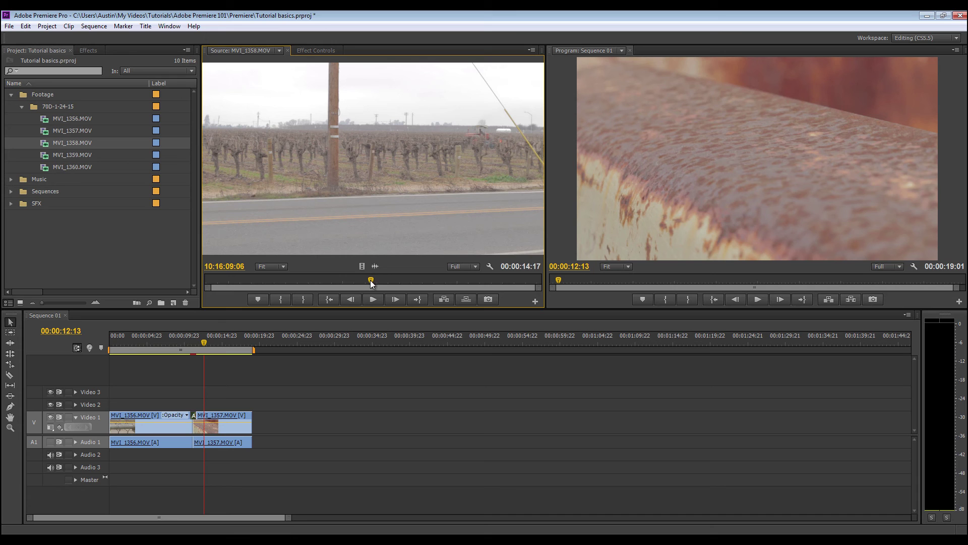
Mark the In point of MVI_1358.MOV at 10:16:08:23 and its Out point at 10:16:13:13.
{"action": "left_click_drag", "start_coordinate": [370, 280], "coordinate": [364, 283]}
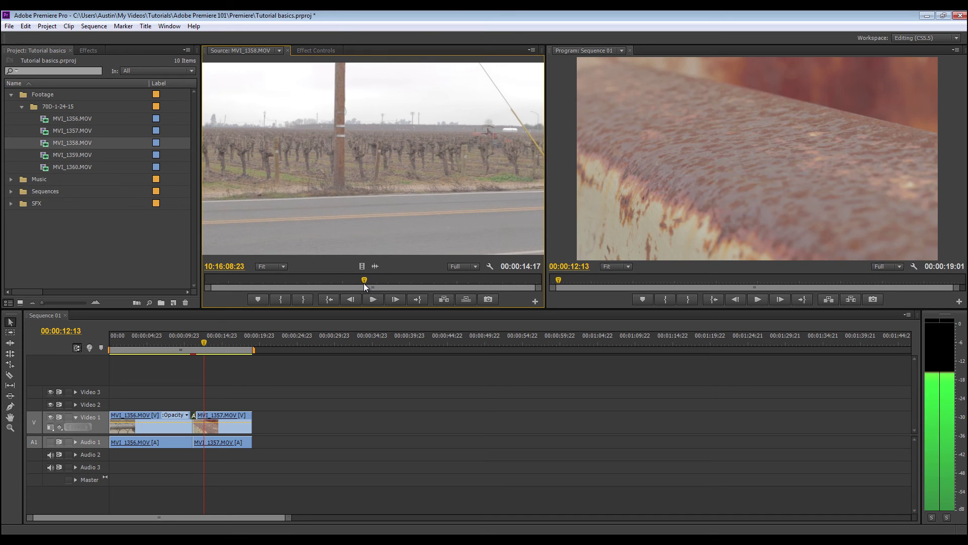
{"action": "left_click", "coordinate": [281, 299]}
{"action": "left_click_drag", "start_coordinate": [367, 282], "coordinate": [469, 275]}
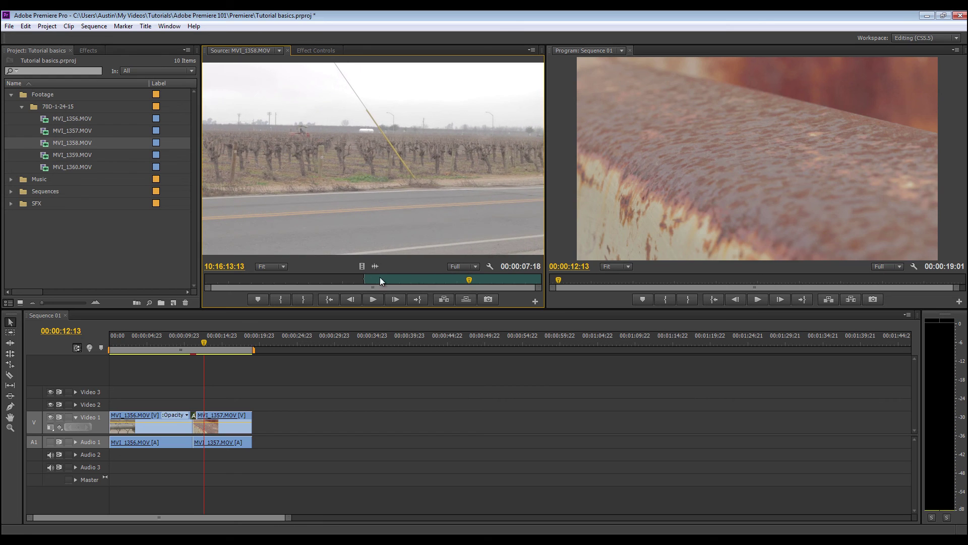
{"action": "left_click", "coordinate": [303, 299]}
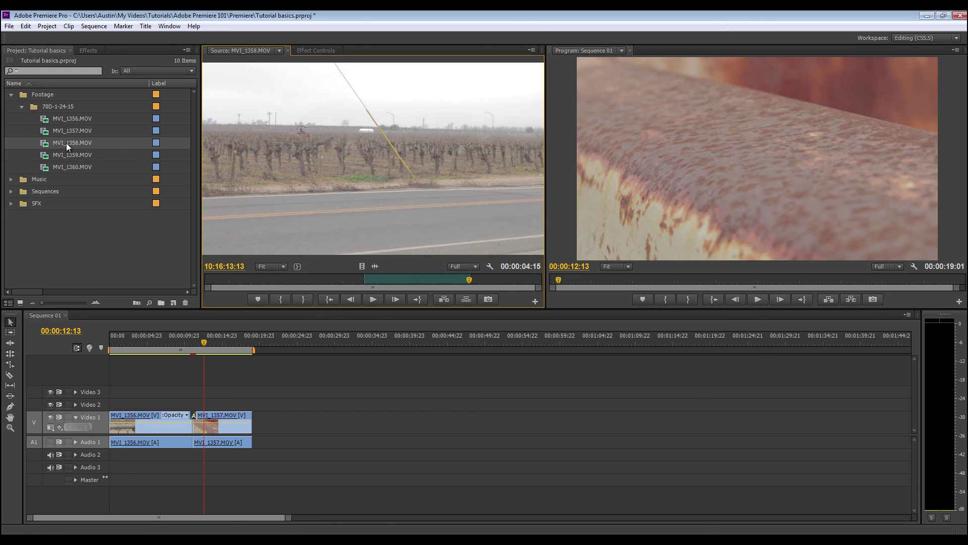
Place the trimmed MVI_1358.MOV on Video 1 directly after MVI_1357.MOV and play the new cut from 00:00:18:07 to 00:00:22:03.
{"action": "left_click_drag", "start_coordinate": [44, 143], "coordinate": [283, 436]}
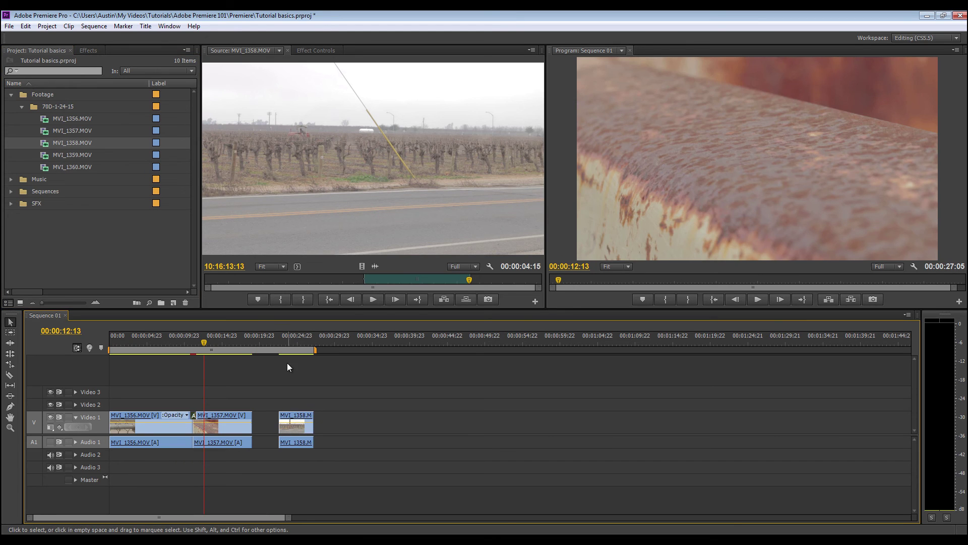
{"action": "left_click_drag", "start_coordinate": [292, 428], "coordinate": [265, 433]}
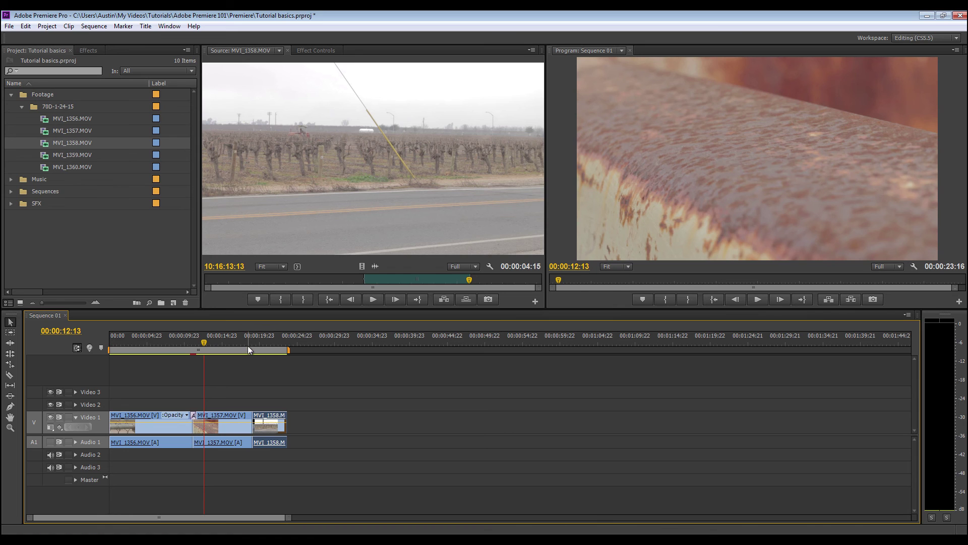
{"action": "left_click_drag", "start_coordinate": [240, 338], "coordinate": [247, 334]}
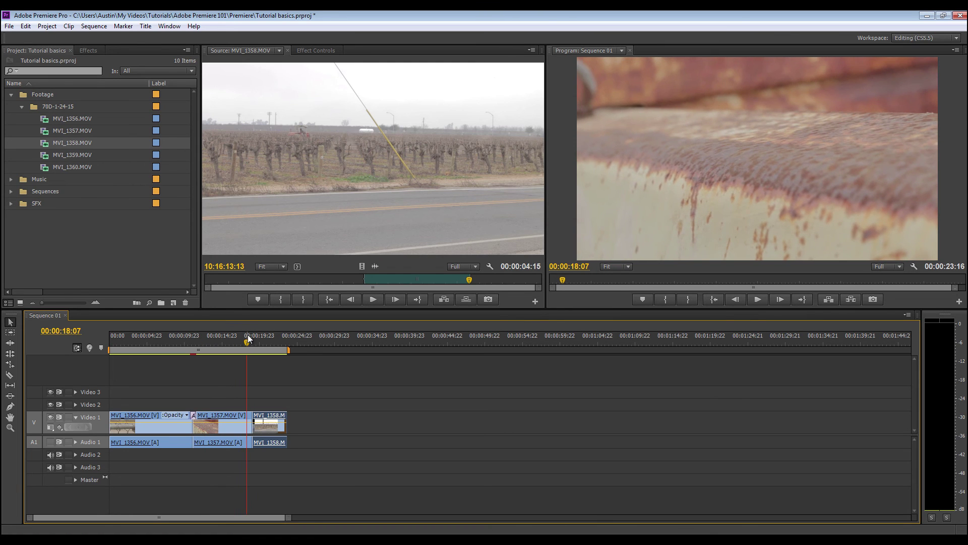
{"action": "left_click", "coordinate": [758, 298]}
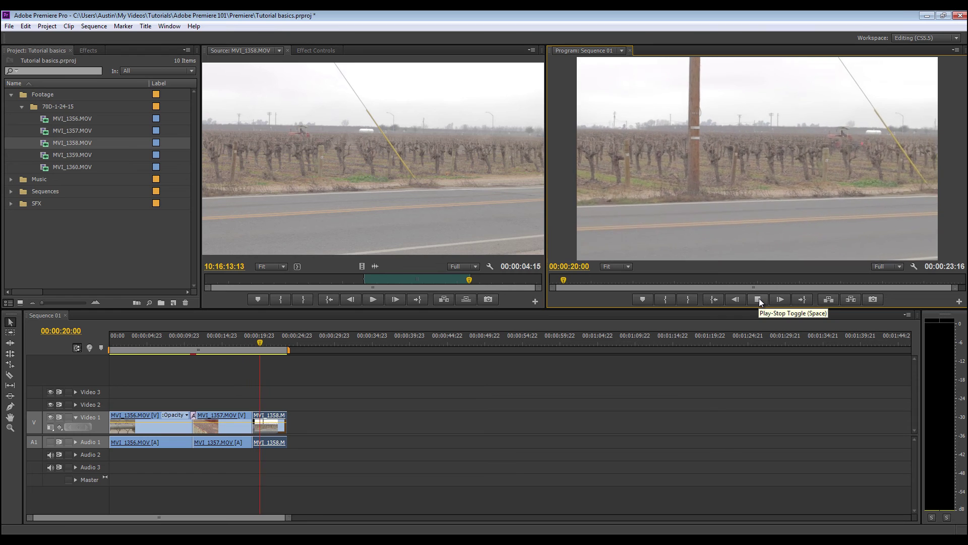
{"action": "left_click", "coordinate": [760, 299]}
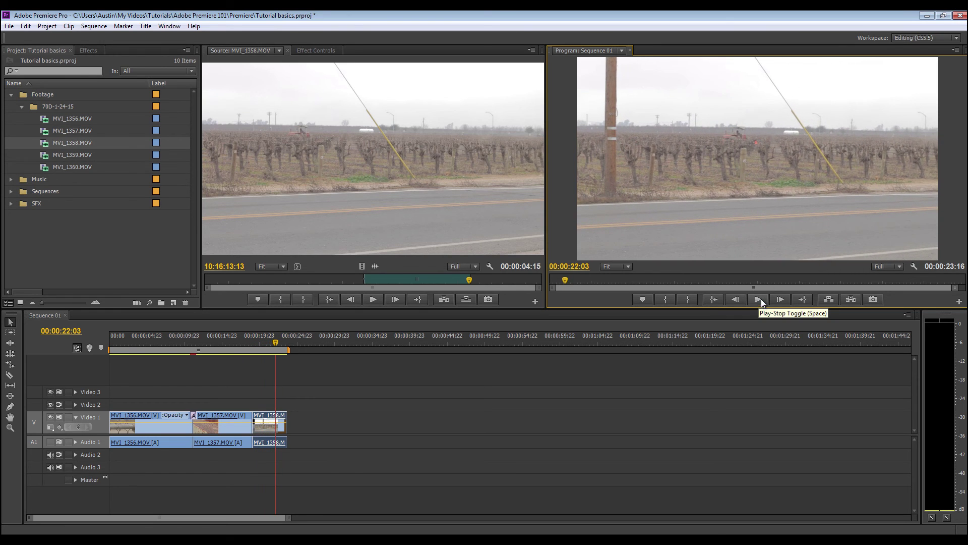
Apply the Dip to Black video transition at the cut between MVI_1357.MOV and MVI_1358.MOV, and play it back until 00:00:20:05.
{"action": "left_click", "coordinate": [88, 50]}
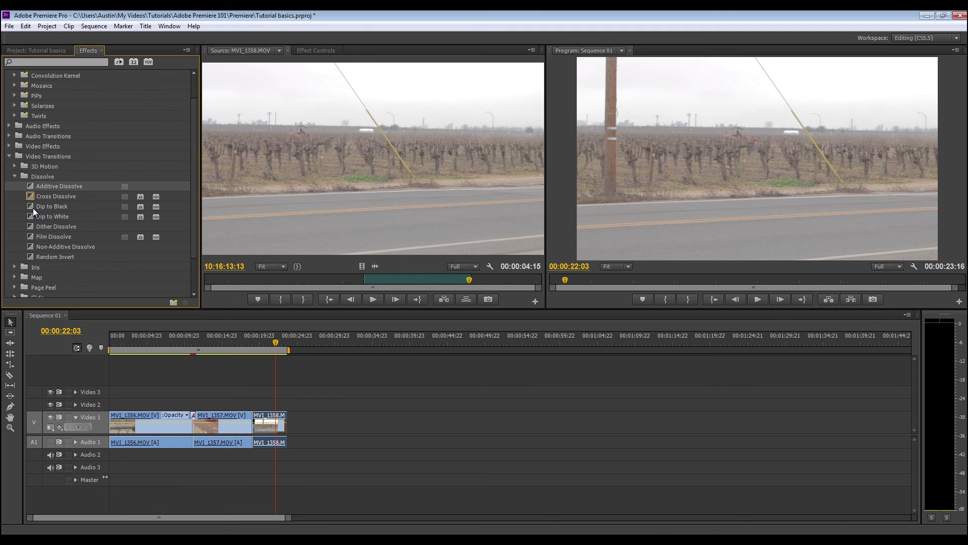
{"action": "left_click_drag", "start_coordinate": [32, 207], "coordinate": [252, 420]}
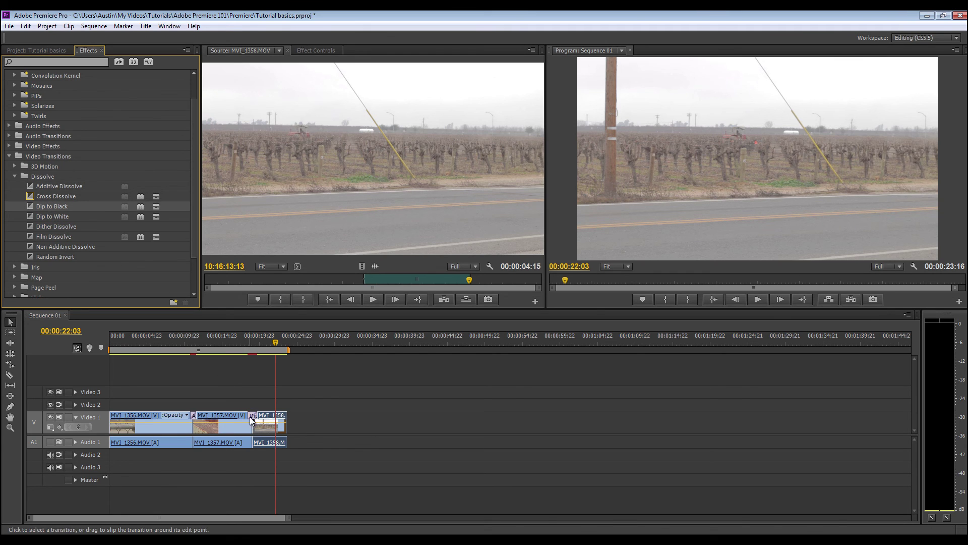
{"action": "left_click", "coordinate": [241, 338]}
{"action": "left_click", "coordinate": [757, 299]}
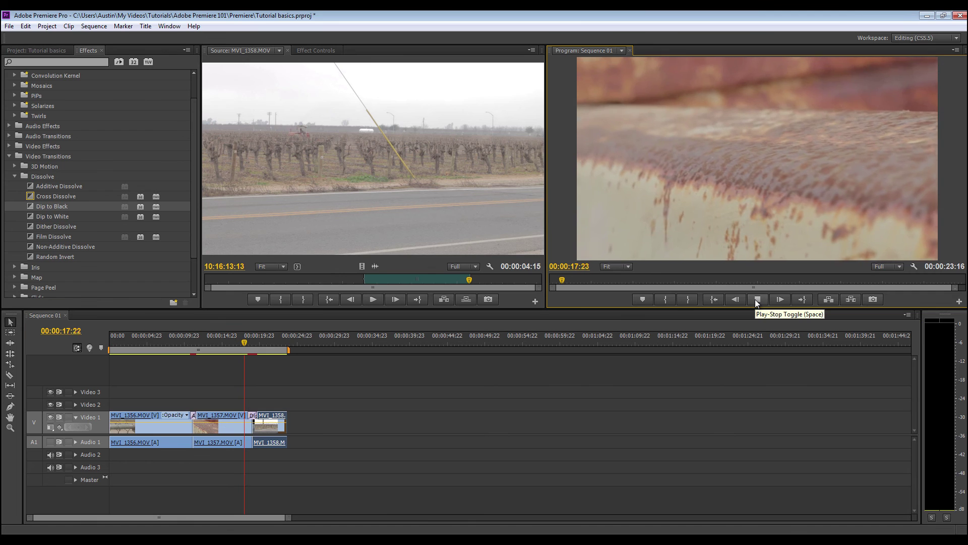
{"action": "left_click", "coordinate": [757, 299]}
Set the duration of the second cut's Dip to Black transition to 00:00:00:16 and move the playhead to 00:00:16:17.
{"action": "key", "text": "="}
{"action": "key", "text": "="}
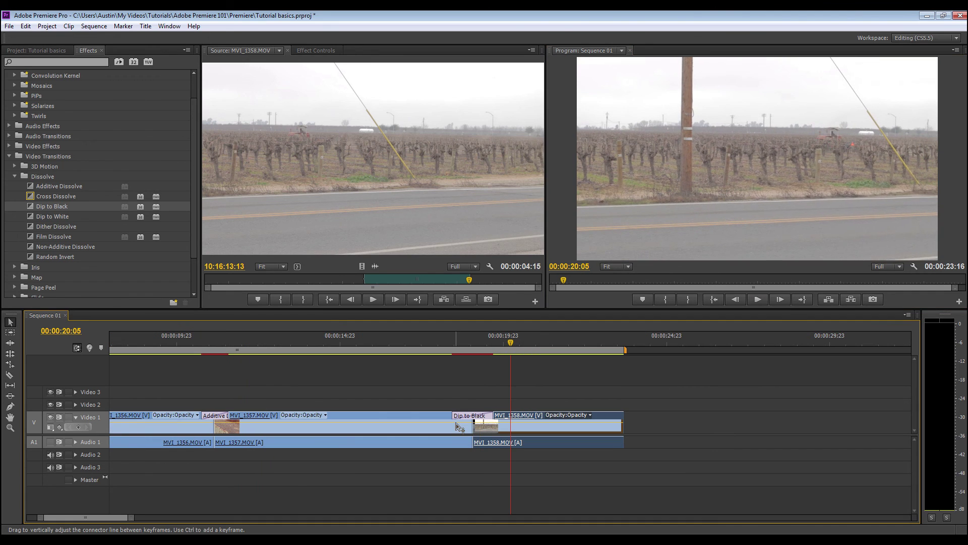
{"action": "left_click", "coordinate": [469, 416]}
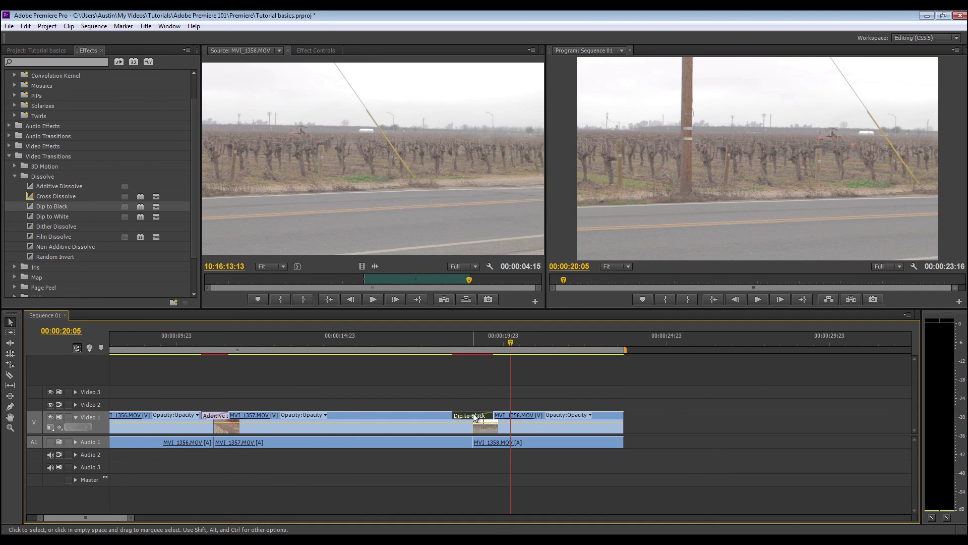
{"action": "left_click", "coordinate": [313, 50]}
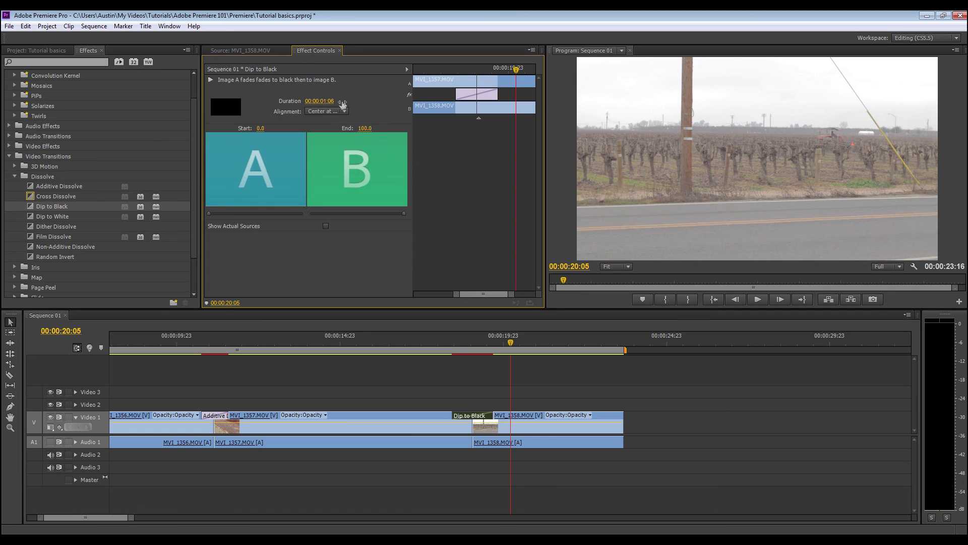
{"action": "left_click_drag", "start_coordinate": [327, 101], "coordinate": [320, 104]}
{"action": "left_click", "coordinate": [413, 341]}
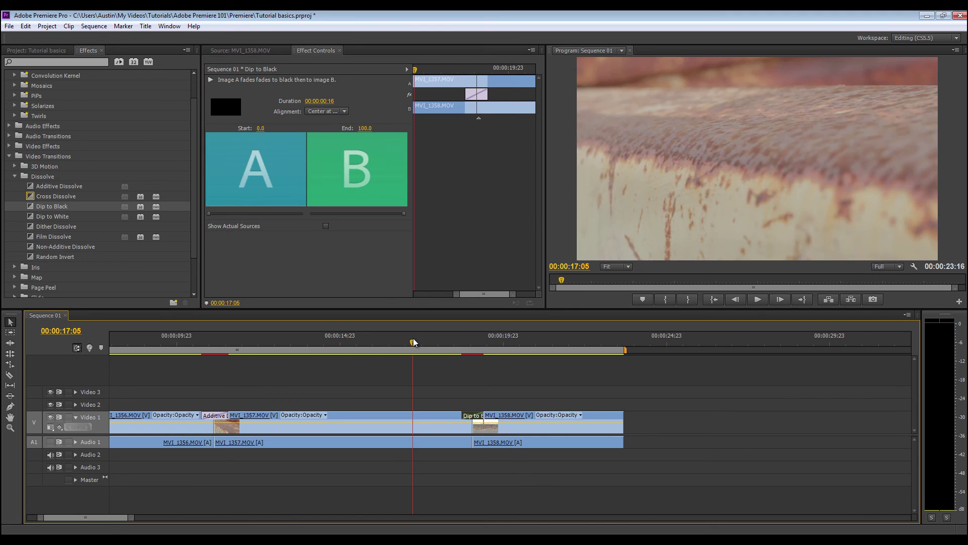
{"action": "left_click_drag", "start_coordinate": [417, 344], "coordinate": [397, 344]}
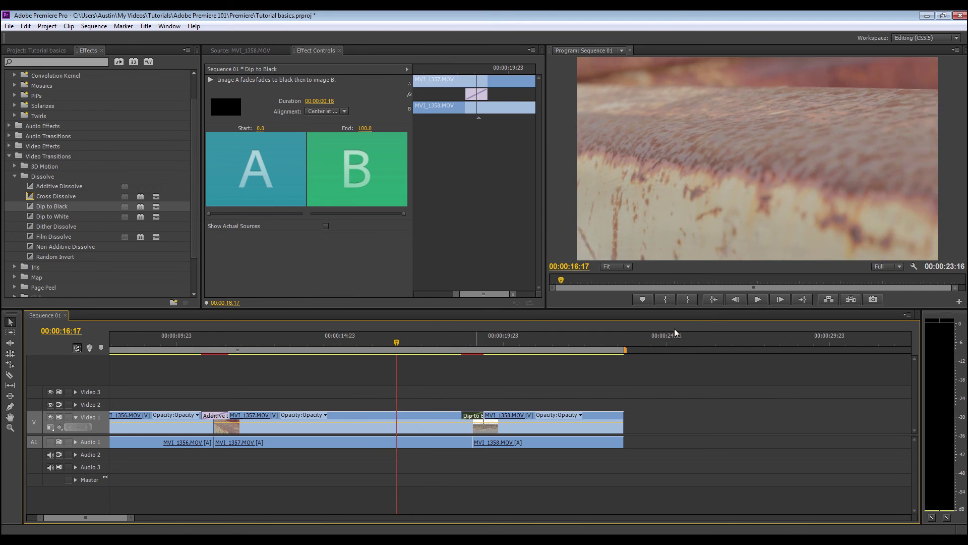
Play back the shortened Dip to Black transition from 00:00:16:17 to 00:00:21:04.
{"action": "left_click", "coordinate": [757, 301]}
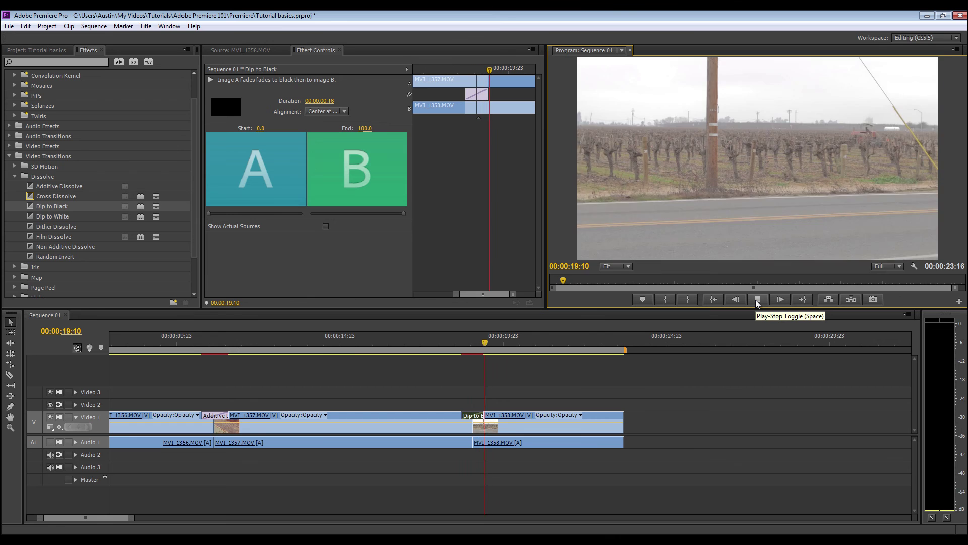
{"action": "left_click", "coordinate": [755, 299]}
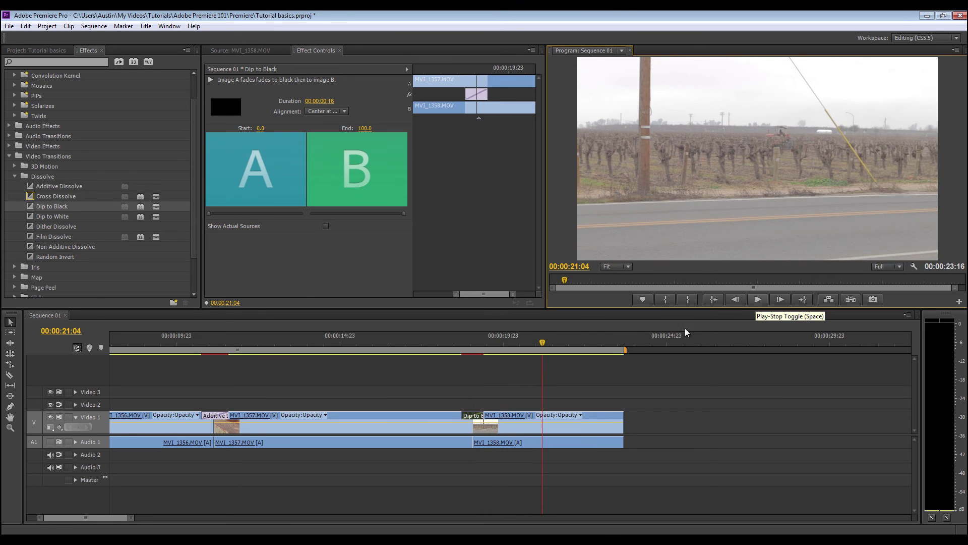
Place MVI_1359.MOV on Video 1 directly after MVI_1358.MOV and shorten its end so the sequence ends at 00:00:32:02.
{"action": "left_click_drag", "start_coordinate": [130, 517], "coordinate": [247, 517]}
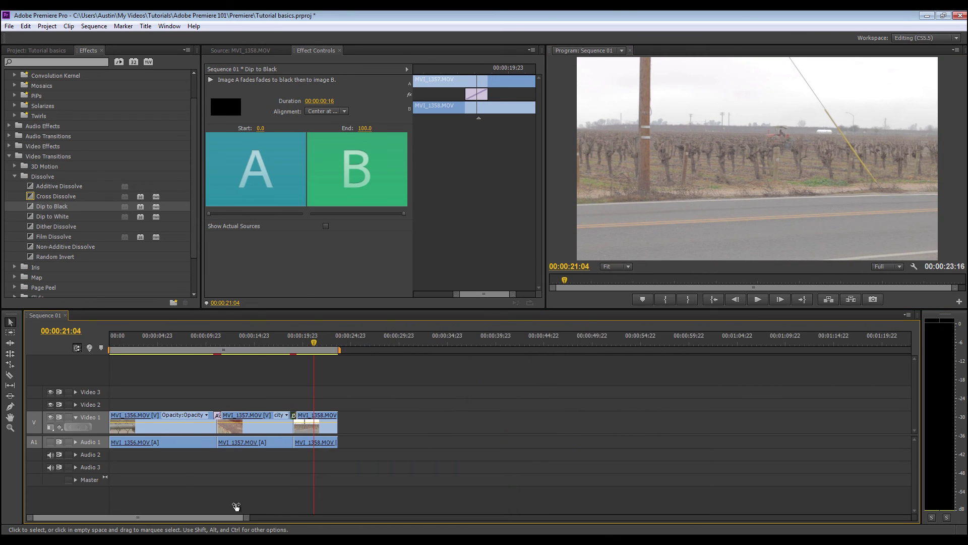
{"action": "left_click", "coordinate": [49, 50]}
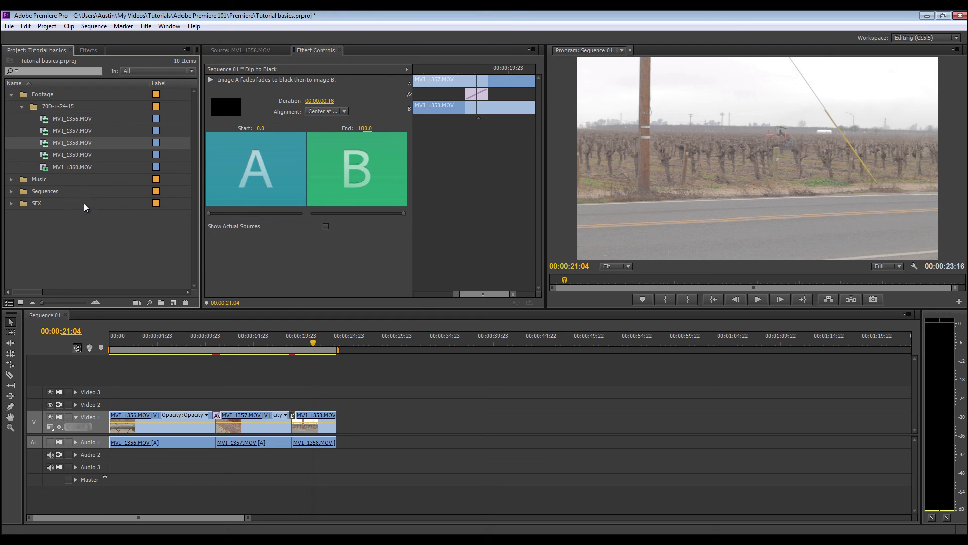
{"action": "left_click_drag", "start_coordinate": [56, 159], "coordinate": [409, 419]}
{"action": "left_click_drag", "start_coordinate": [529, 423], "coordinate": [487, 433]}
{"action": "left_click_drag", "start_coordinate": [487, 434], "coordinate": [487, 434]}
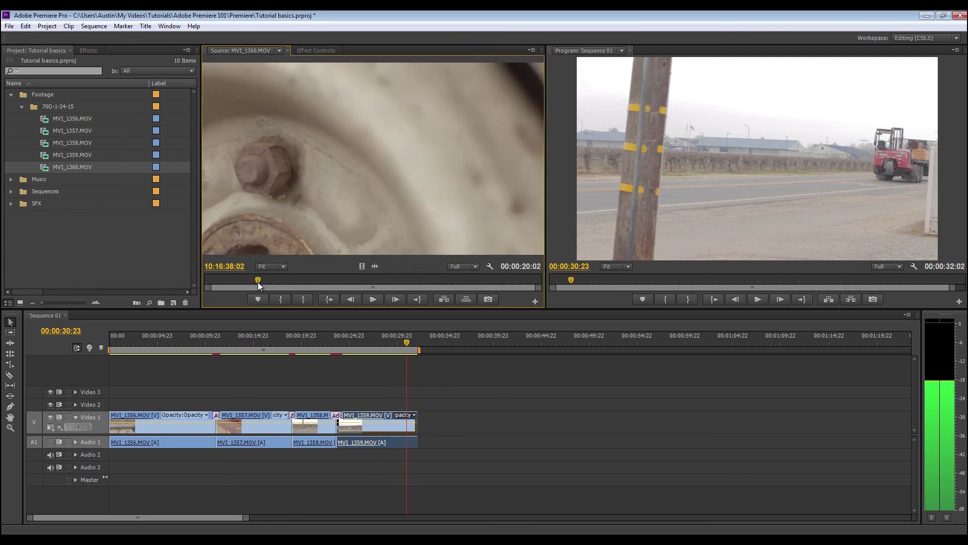
Mark a 00:00:03:12 range ending at 10:16:53:02 in MVI_1360.MOV and place it on Video 1 directly after MVI_1359.MOV.
{"action": "left_click_drag", "start_coordinate": [258, 282], "coordinate": [461, 276]}
{"action": "key", "text": "i"}
{"action": "key", "text": "o"}
{"action": "key", "text": "period"}
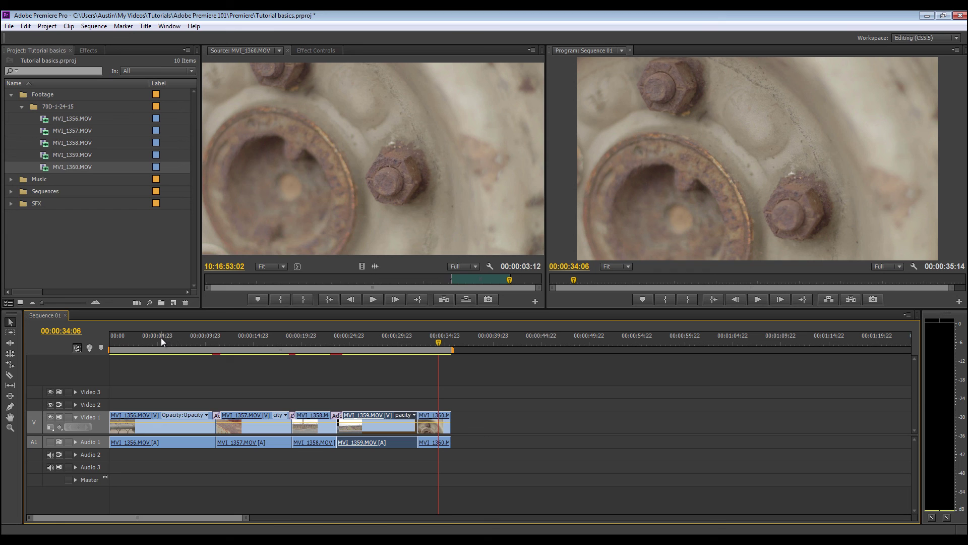
Widen the tool palette and split MVI_1357.MOV at 00:00:14:23 with the Razor tool.
{"action": "left_click_drag", "start_coordinate": [161, 338], "coordinate": [265, 337]}
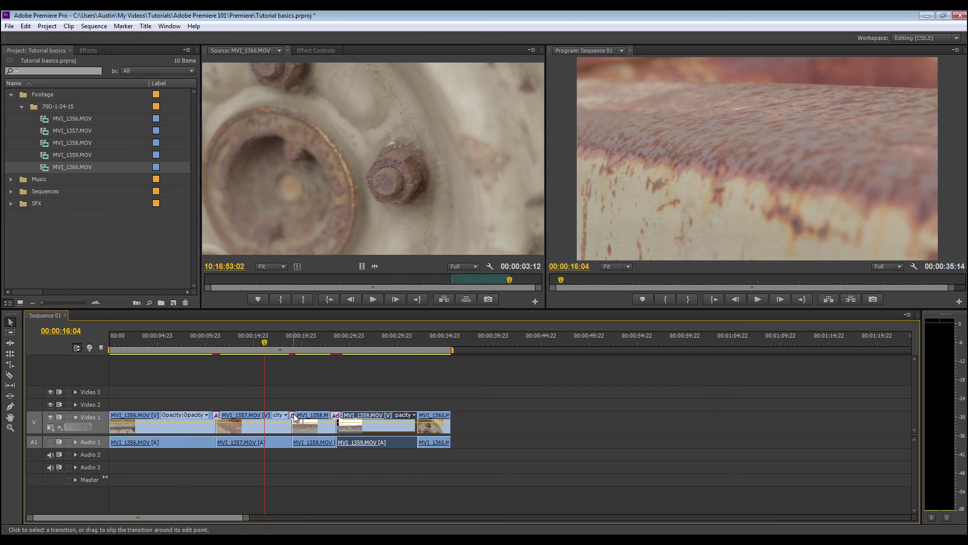
{"action": "left_click", "coordinate": [253, 343]}
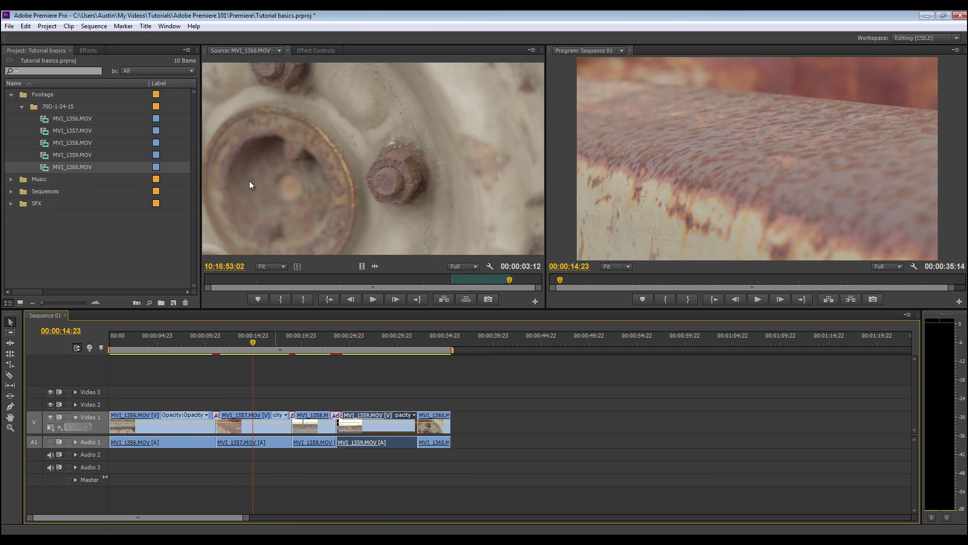
{"action": "left_click_drag", "start_coordinate": [23, 322], "coordinate": [54, 331]}
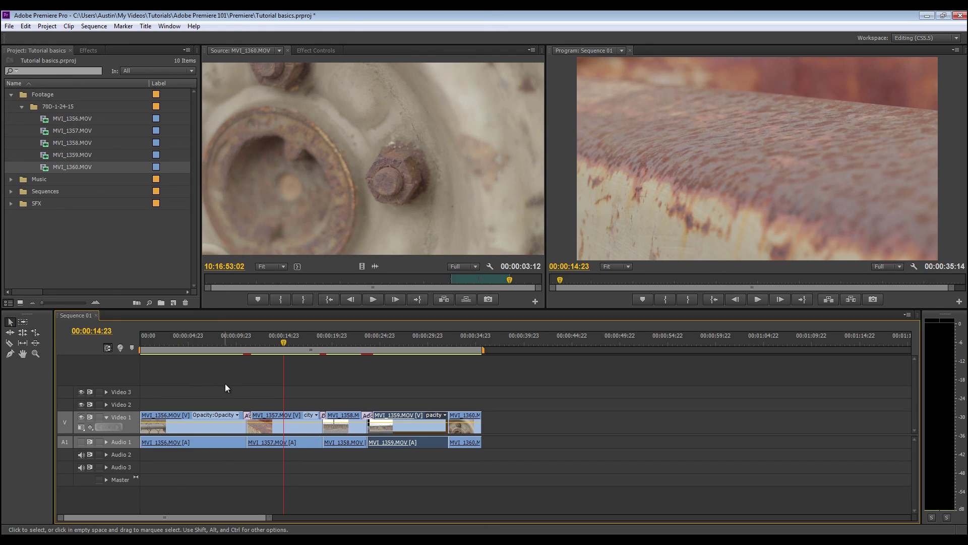
{"action": "left_click", "coordinate": [10, 343]}
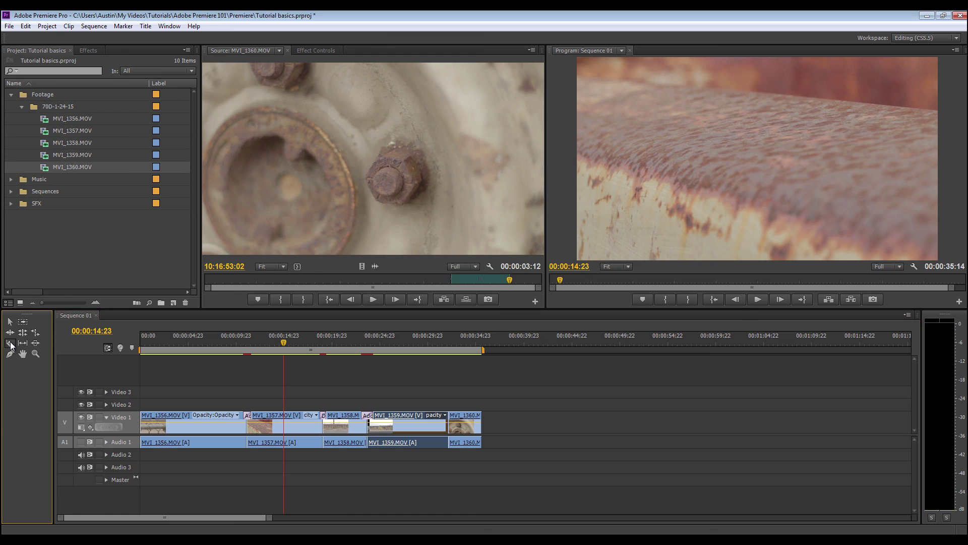
{"action": "left_click", "coordinate": [285, 416]}
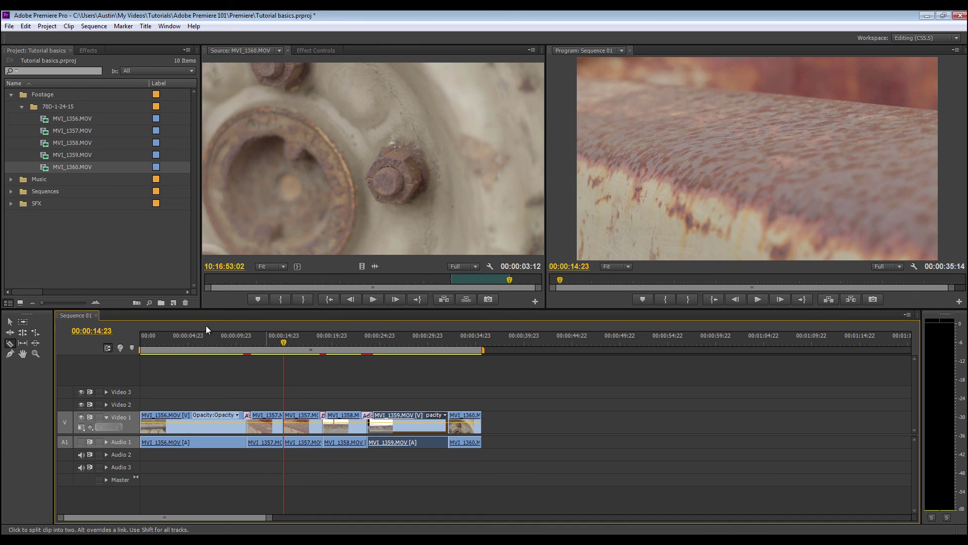
Make two more Razor cuts in the part of MVI_1357.MOV before 00:00:14:23.
{"action": "left_click", "coordinate": [10, 323]}
{"action": "left_click", "coordinate": [12, 323]}
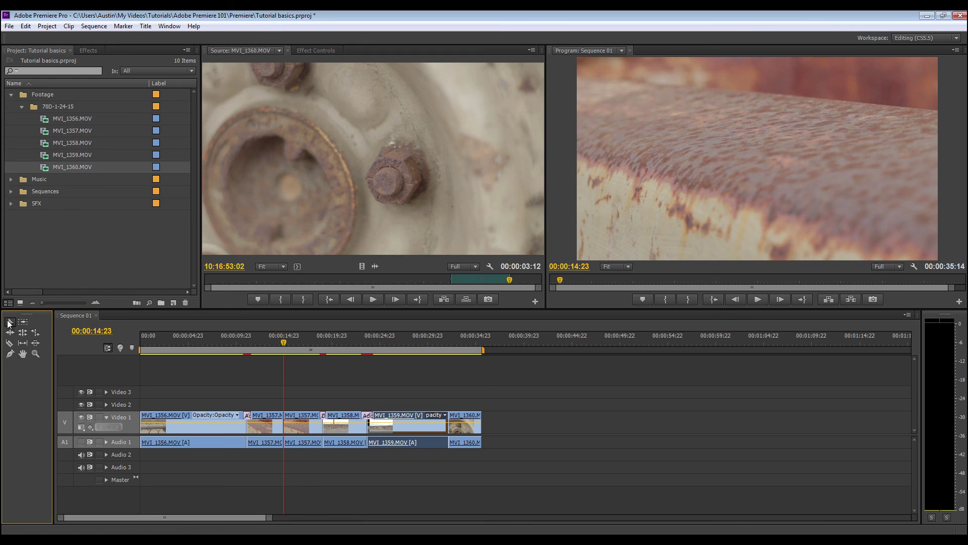
{"action": "left_click", "coordinate": [12, 338]}
{"action": "left_click", "coordinate": [11, 342]}
{"action": "left_click", "coordinate": [268, 424]}
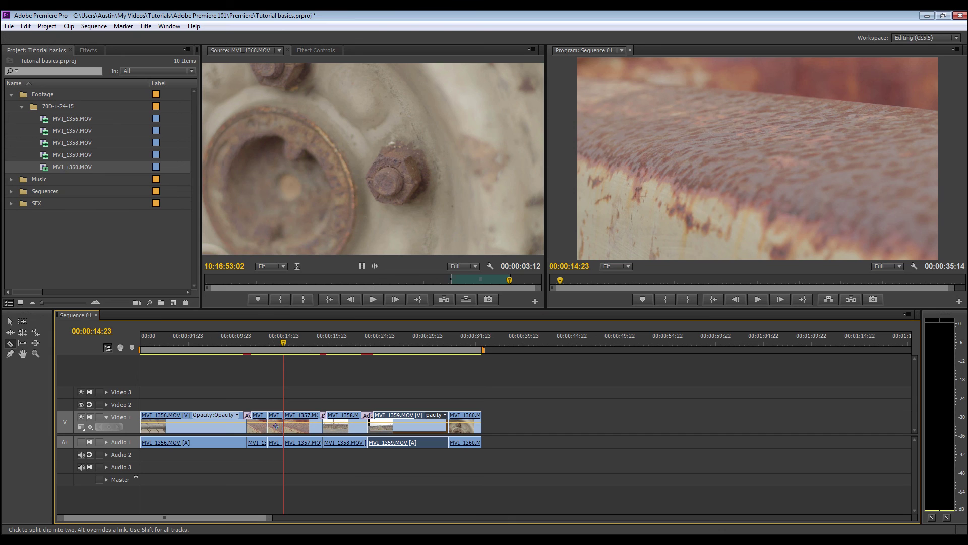
{"action": "left_click", "coordinate": [274, 427]}
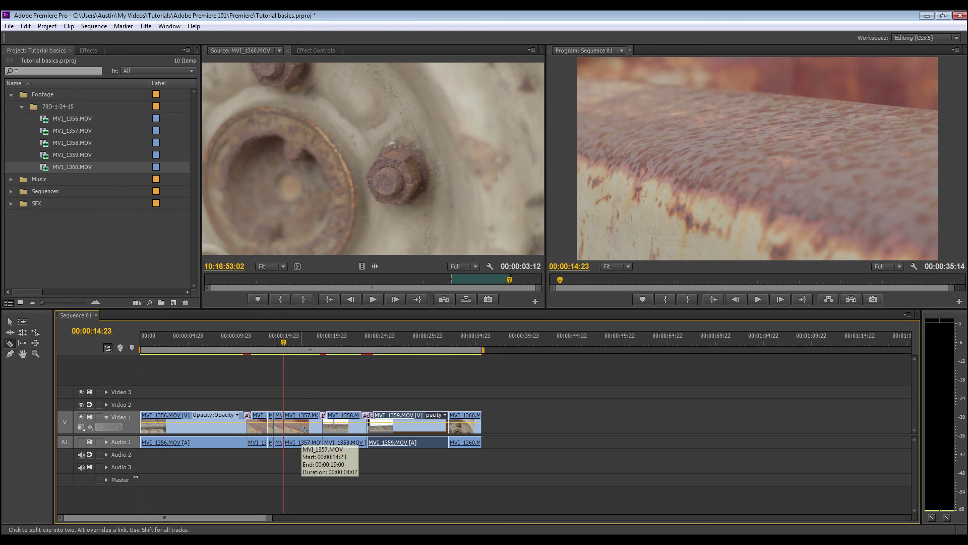
Undo the last two Razor cuts in MVI_1357.MOV, keeping only the split at 00:00:14:23.
{"action": "left_click", "coordinate": [24, 26]}
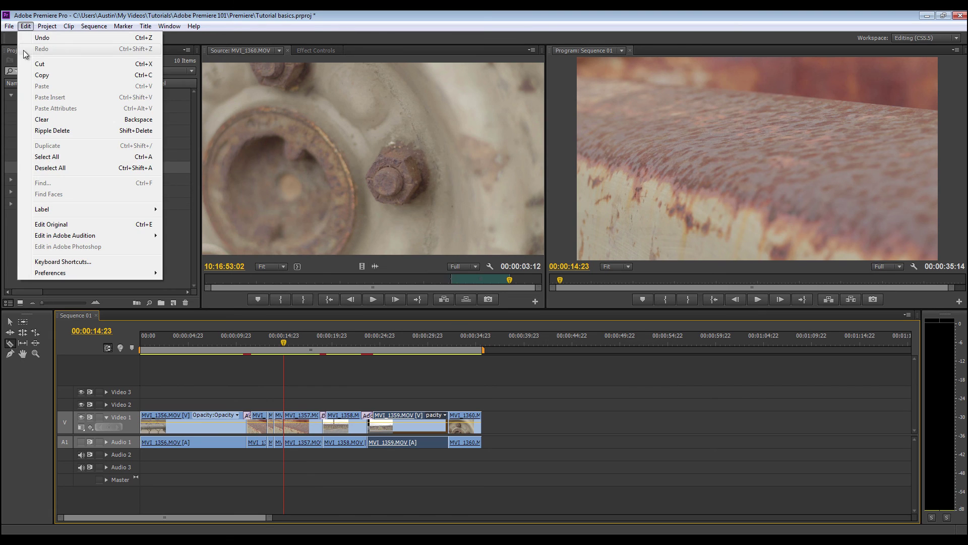
{"action": "left_click", "coordinate": [29, 28]}
{"action": "left_click", "coordinate": [28, 29]}
{"action": "left_click", "coordinate": [29, 38]}
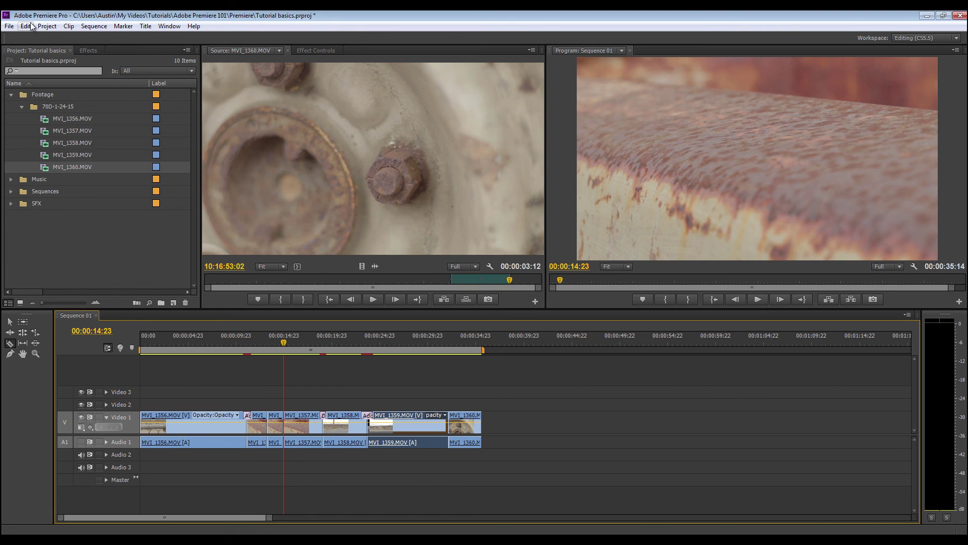
{"action": "left_click", "coordinate": [26, 26]}
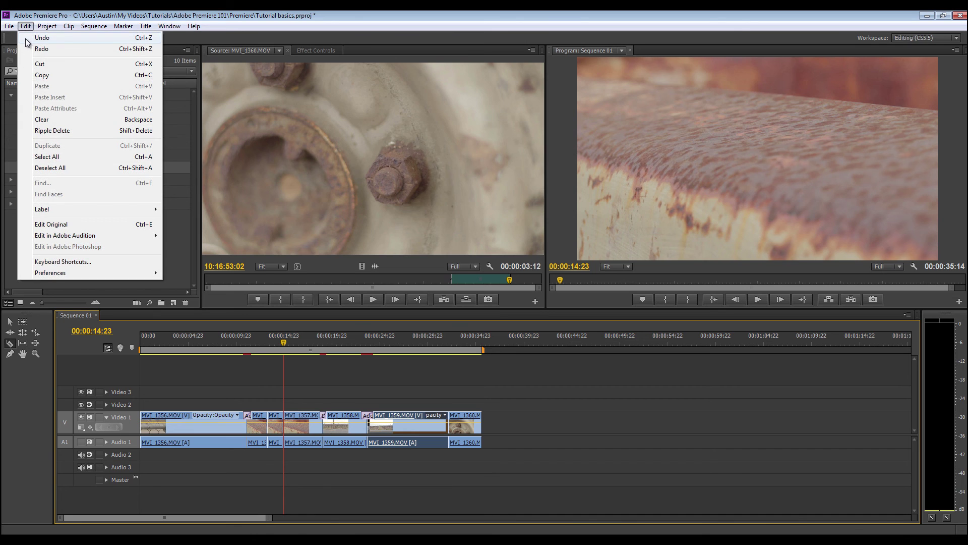
{"action": "left_click", "coordinate": [25, 38]}
{"action": "left_click", "coordinate": [26, 26]}
{"action": "left_click", "coordinate": [26, 43]}
Trim the start of the second MVI_1357.MOV piece to 00:00:15:21 with the Selection tool and delete the gap before it.
{"action": "left_click_drag", "start_coordinate": [281, 340], "coordinate": [275, 342]}
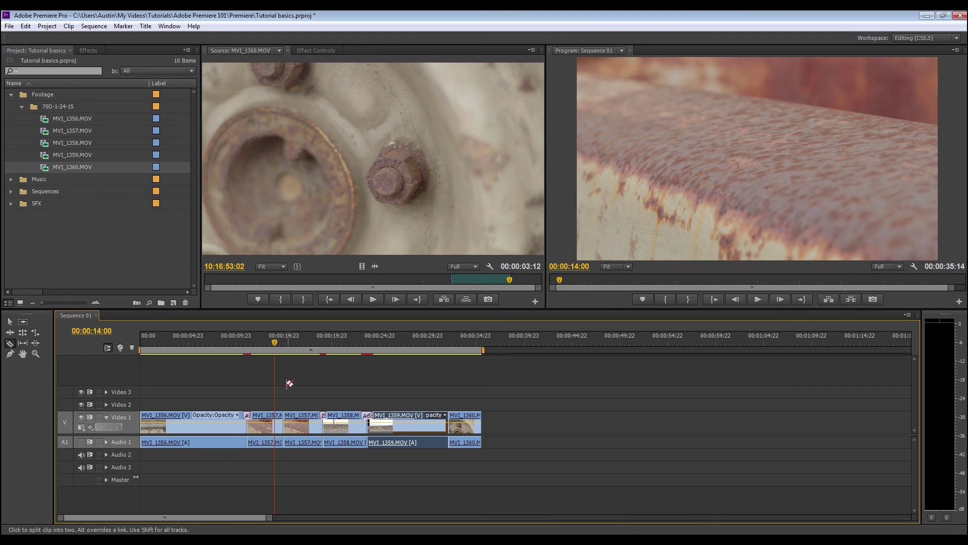
{"action": "left_click_drag", "start_coordinate": [276, 337], "coordinate": [295, 337]}
{"action": "left_click", "coordinate": [9, 321]}
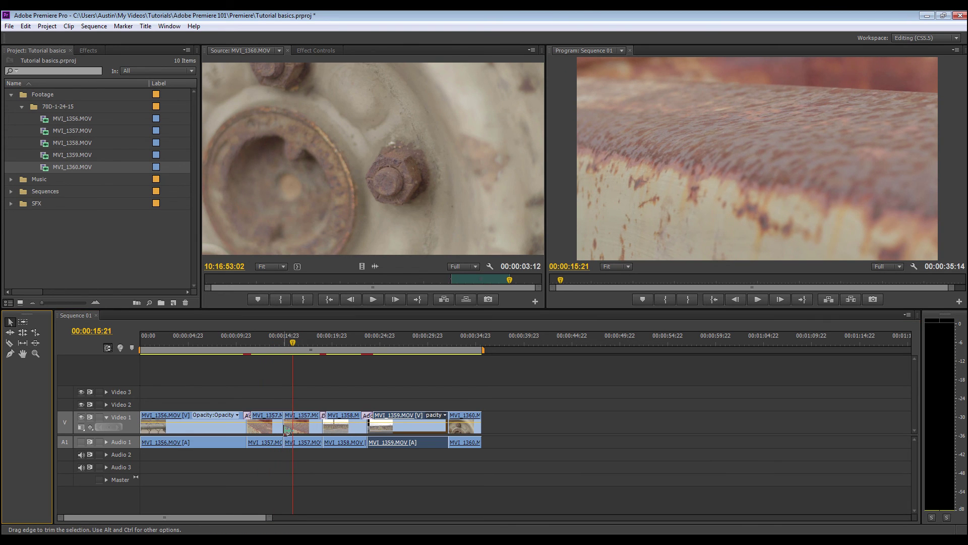
{"action": "left_click_drag", "start_coordinate": [286, 431], "coordinate": [293, 433]}
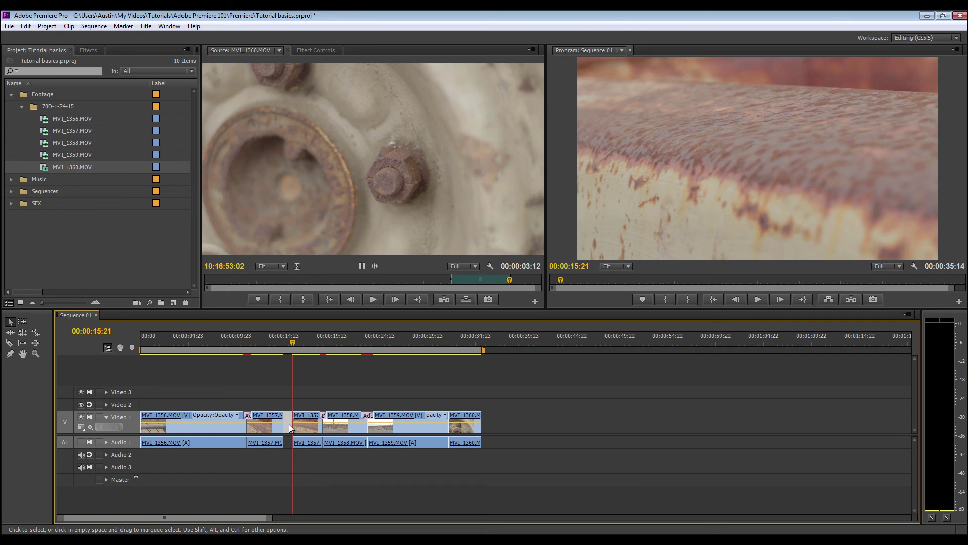
{"action": "key", "text": "Delete"}
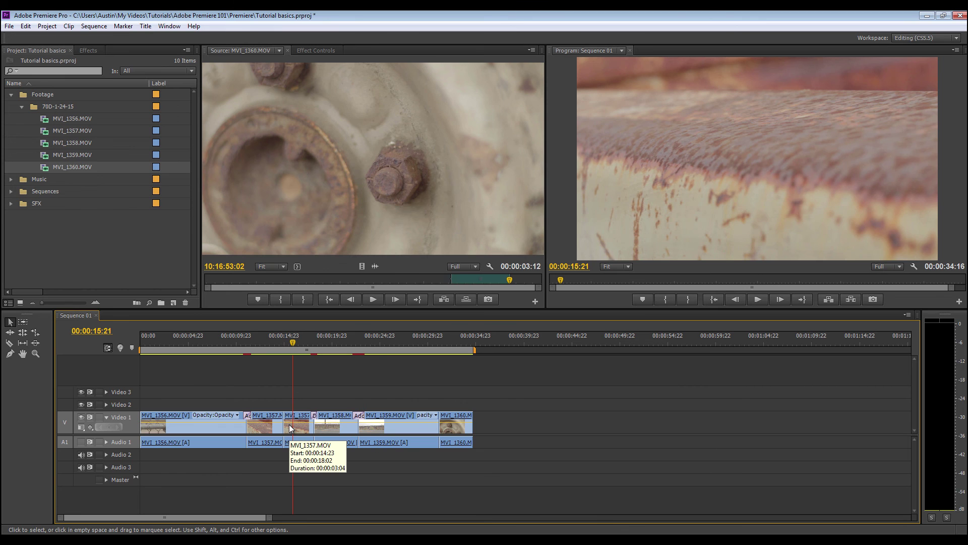
Play the sequence across the closed cut in MVI_1357.MOV, stopping at 00:00:17:00.
{"action": "left_click_drag", "start_coordinate": [290, 341], "coordinate": [264, 349]}
{"action": "key", "text": "space"}
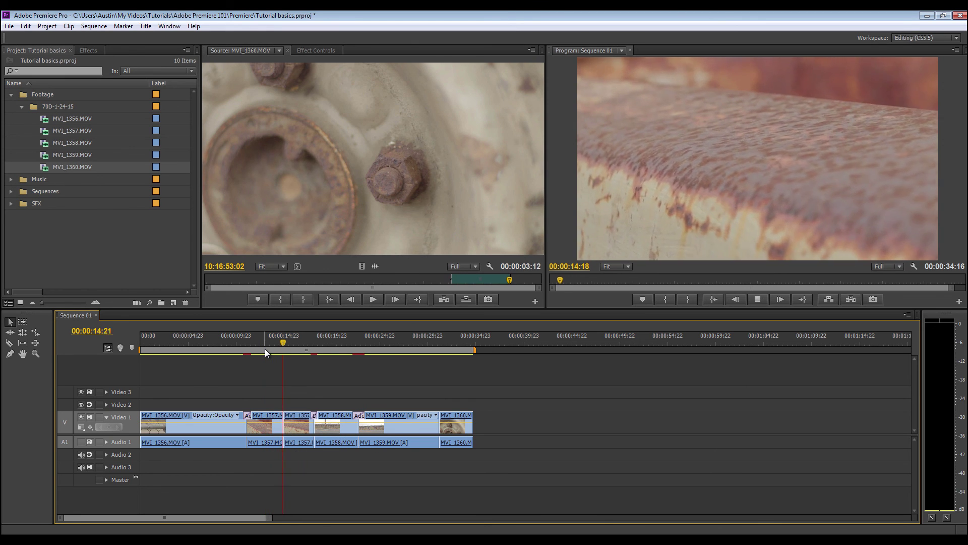
{"action": "key", "text": "space"}
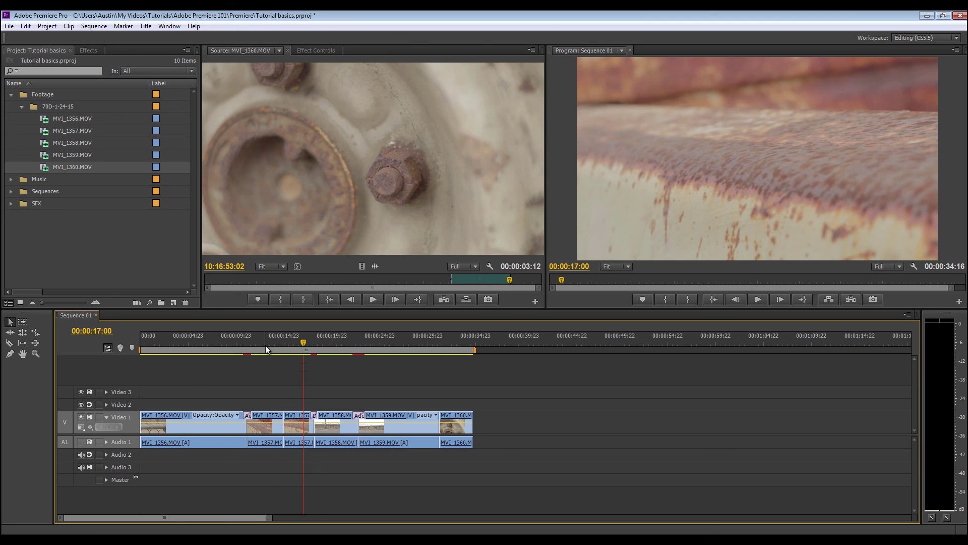